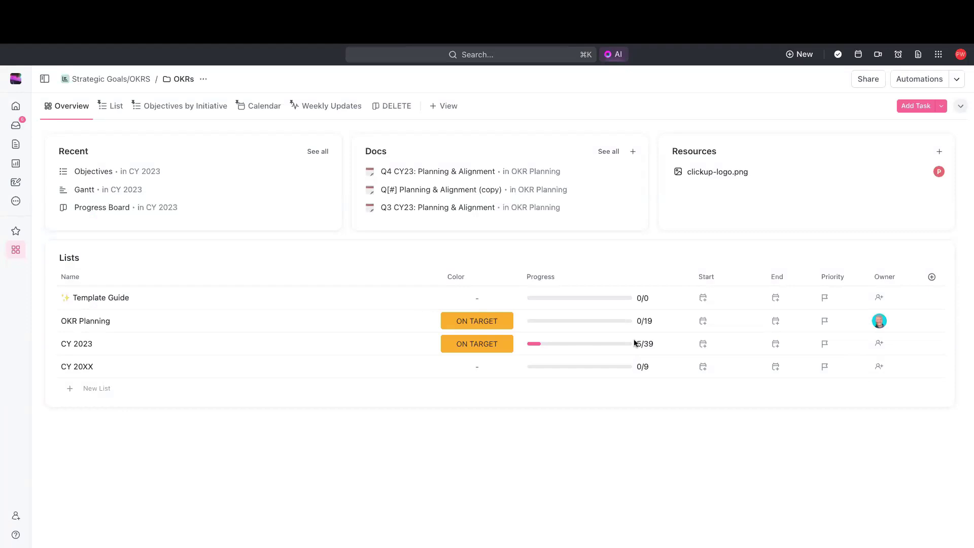
- Review the OKRs folder overview, checking the column choices for its lists and the sources available for adding resources
left_click(16, 252)
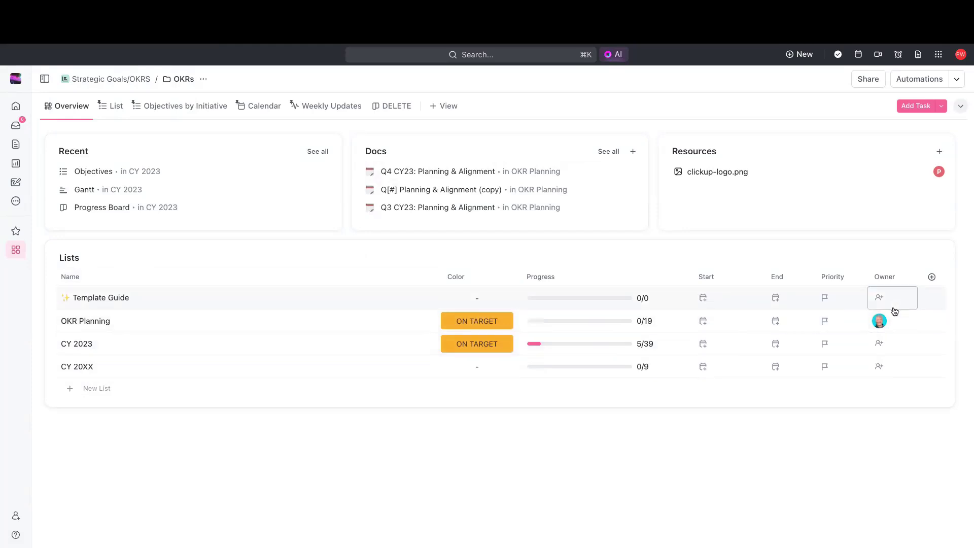
left_click(928, 283)
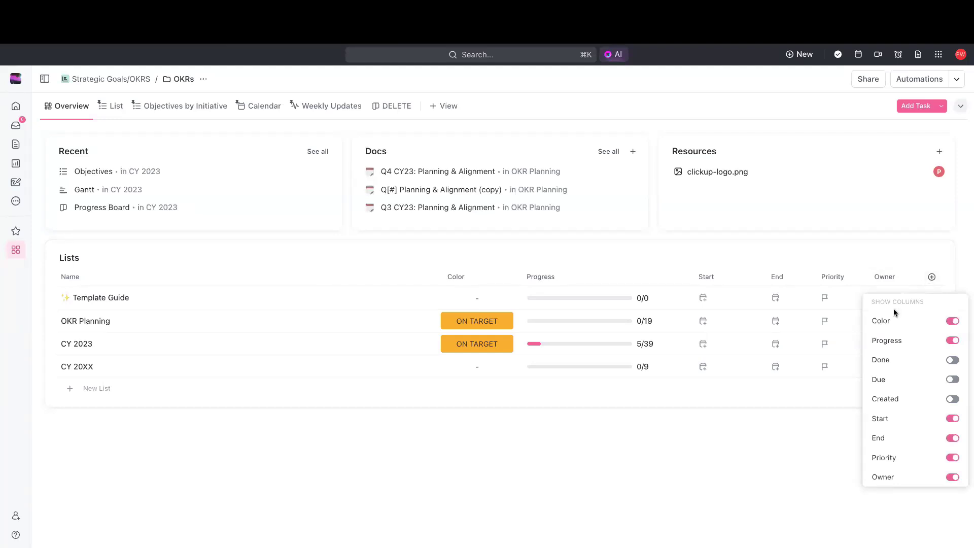
left_click(729, 461)
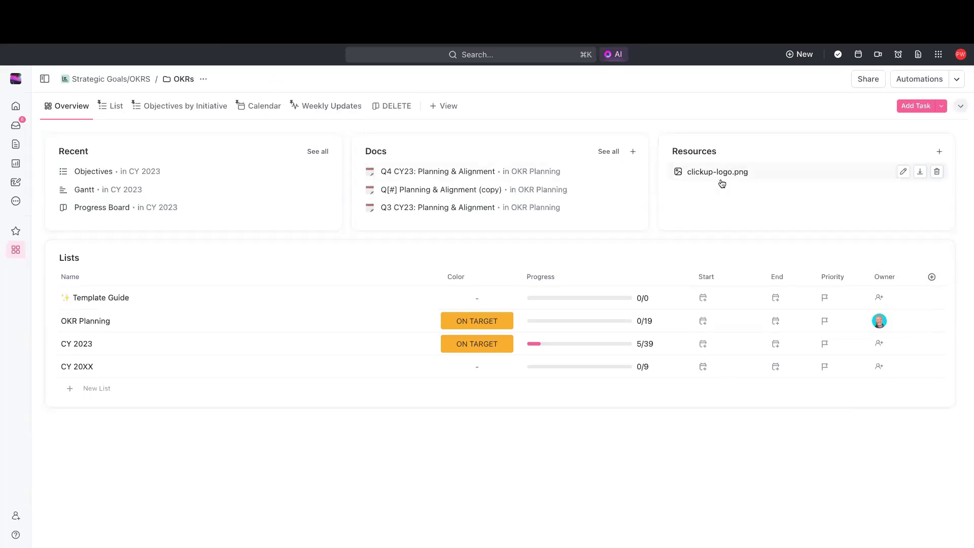
left_click(939, 154)
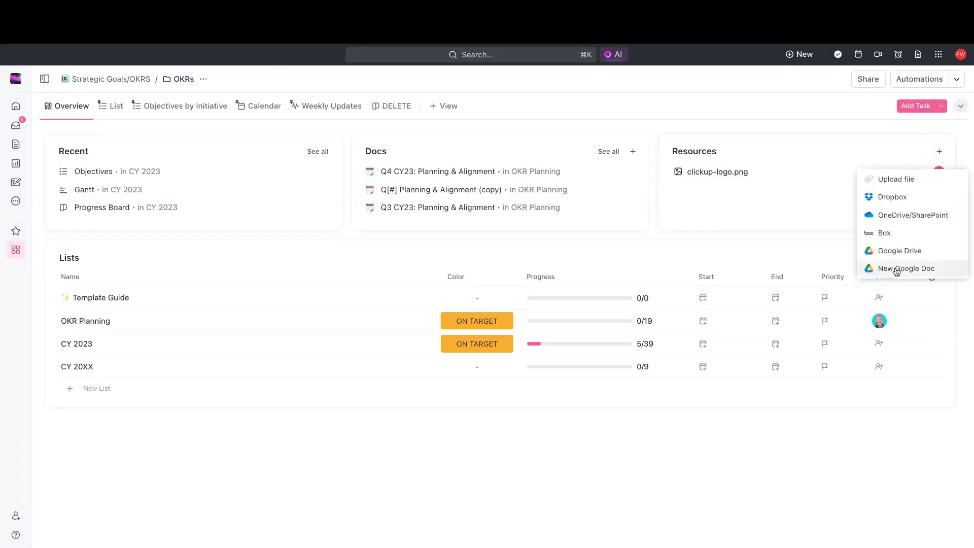
left_click(732, 120)
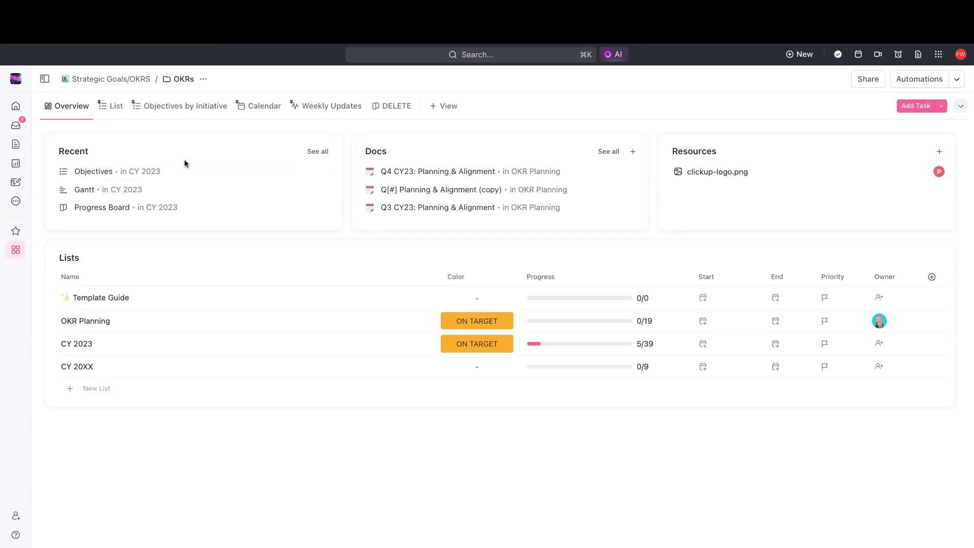
- Open the OKR Planning list's doc and bring up its Best Practices page
mouse_move(14, 253)
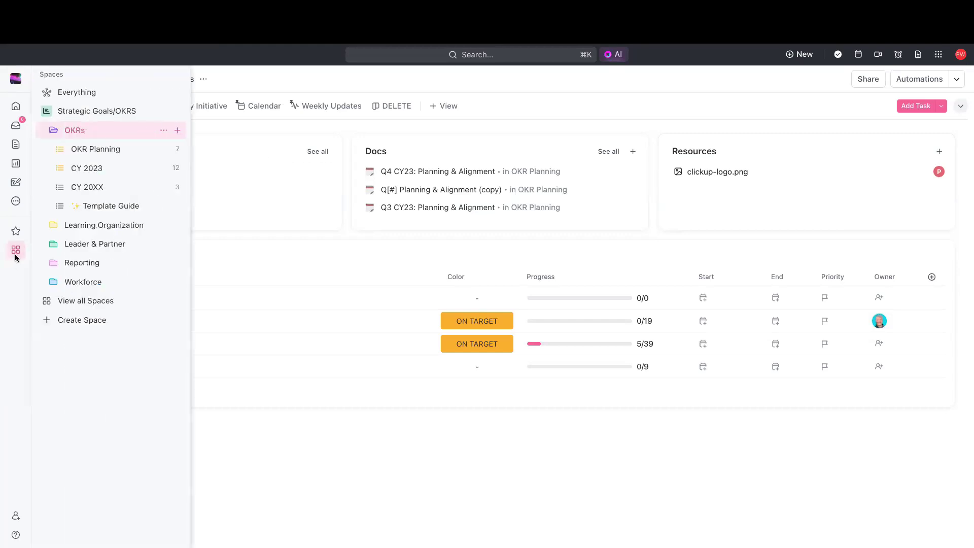
left_click(94, 150)
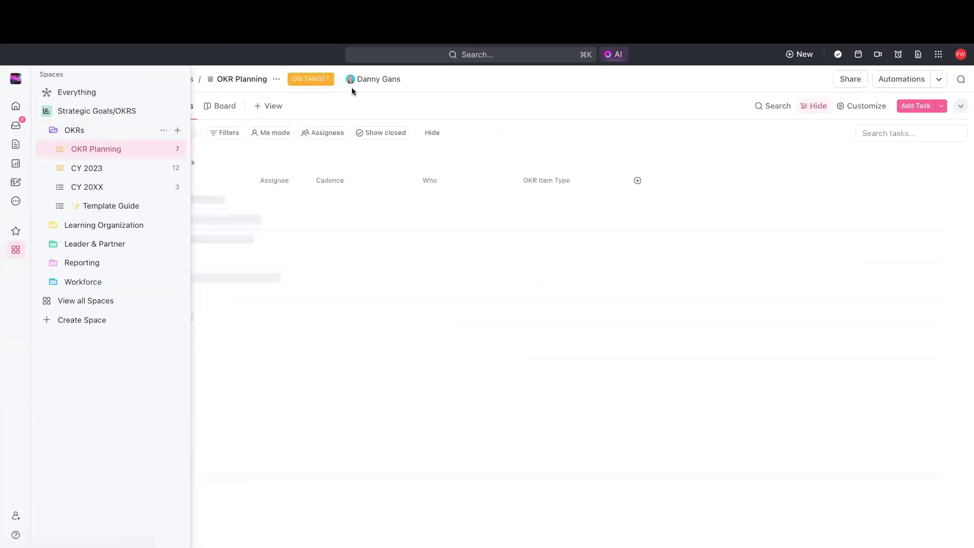
left_click(76, 106)
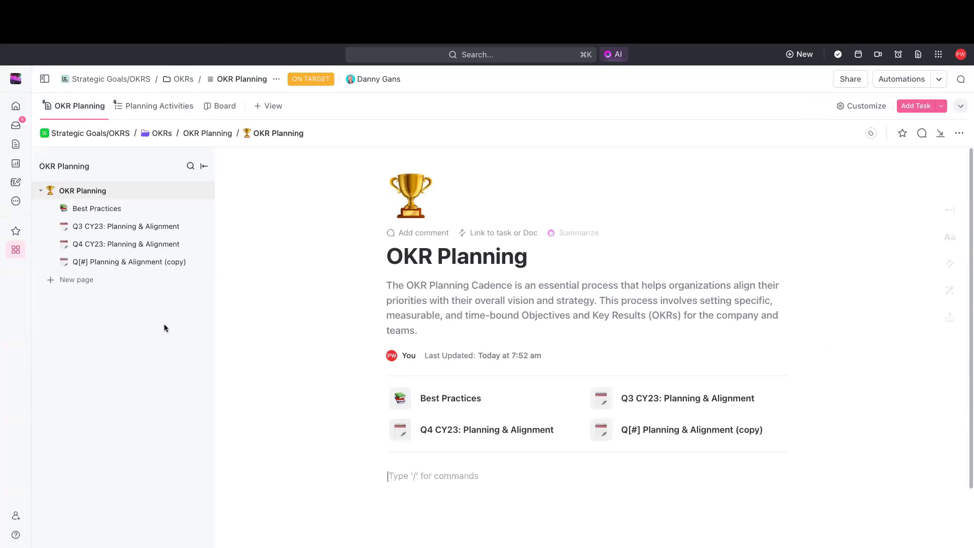
left_click(120, 208)
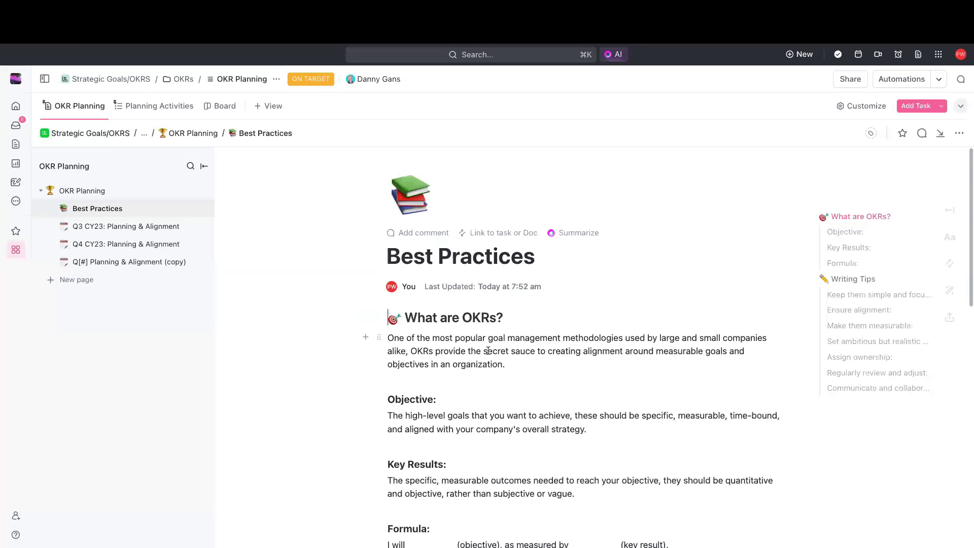
- Review the Q3 CY23: Planning & Alignment page and check the available actions for the Q[#] Planning & Alignment (copy) page
left_click(138, 229)
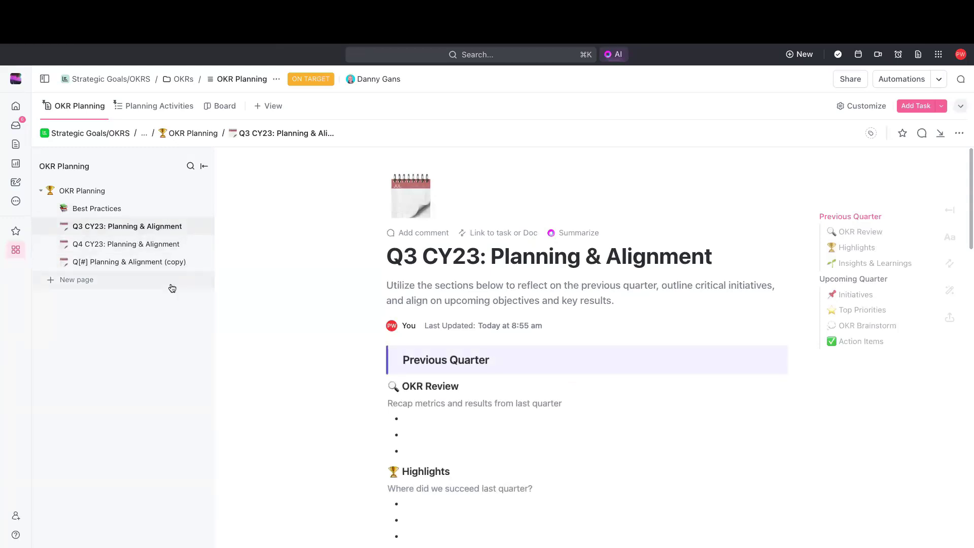
scroll(471, 306, "down", 6)
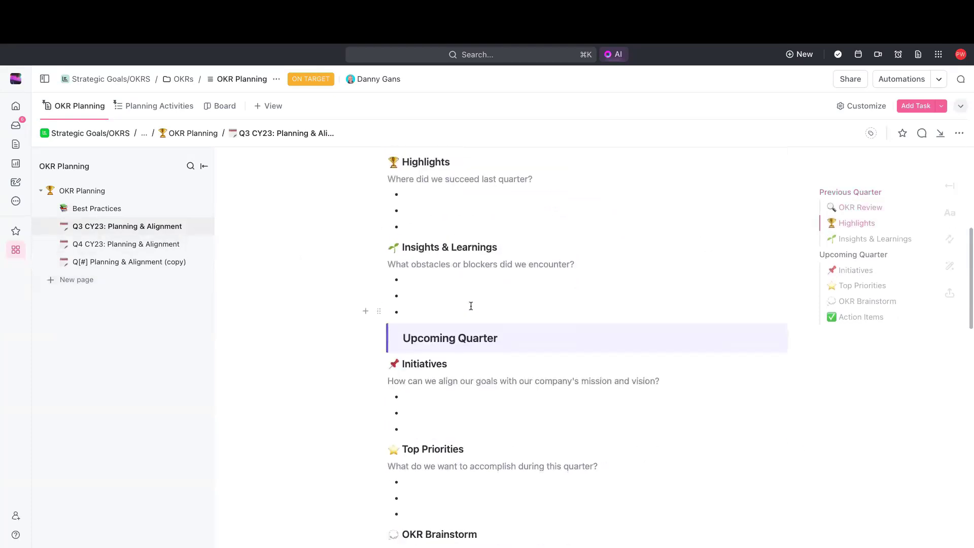
scroll(471, 306, "down", 1)
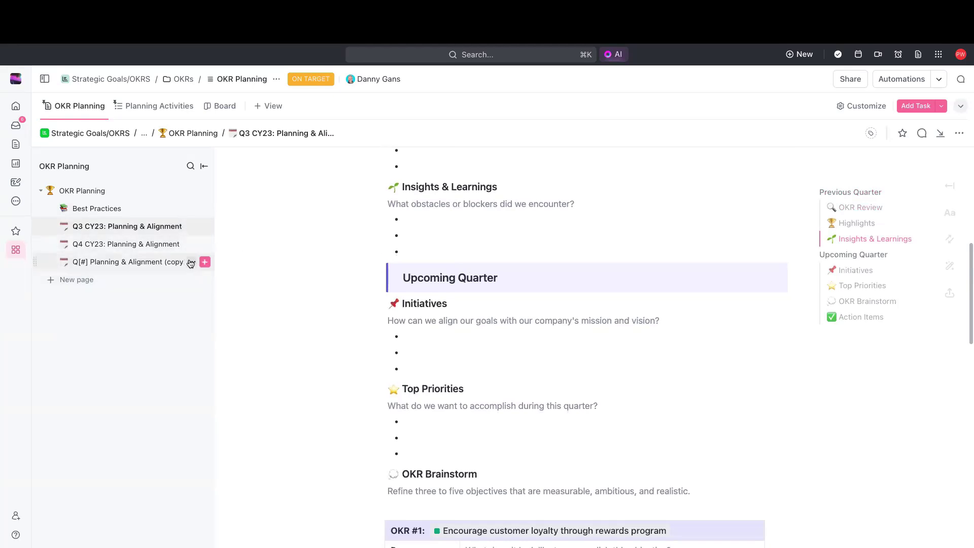
left_click(192, 262)
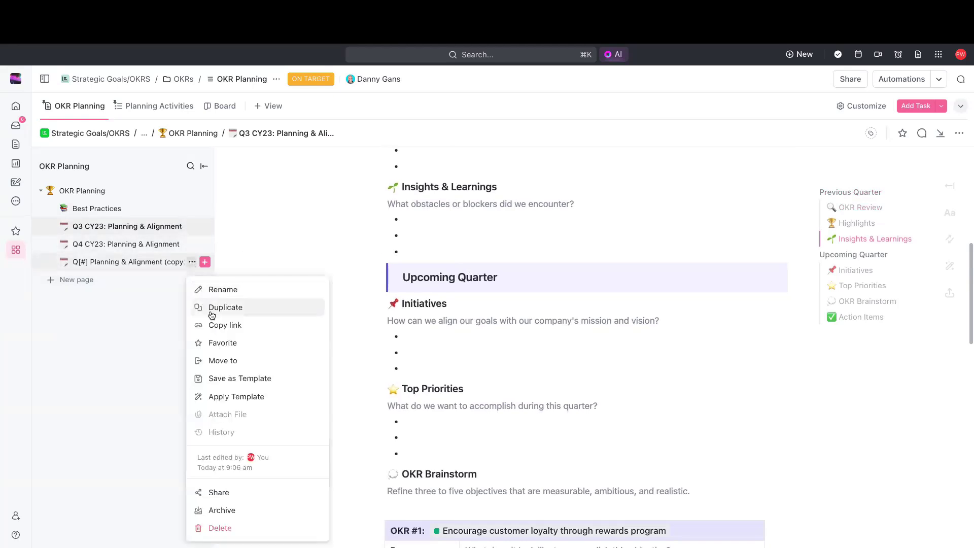
left_click(278, 240)
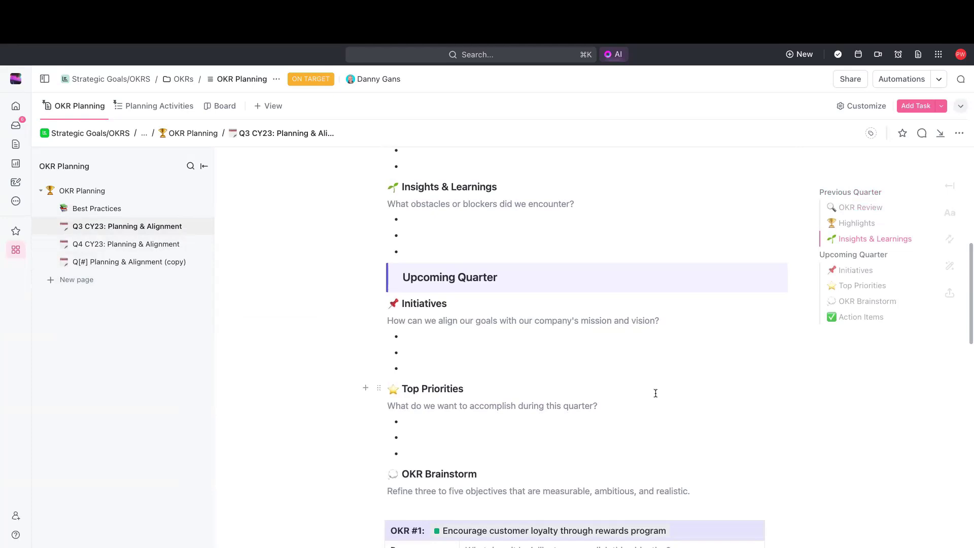
- Examine the task creation options for the Purpose prompt in the OKR #1 table, without creating a task
scroll(655, 393, "down", 1)
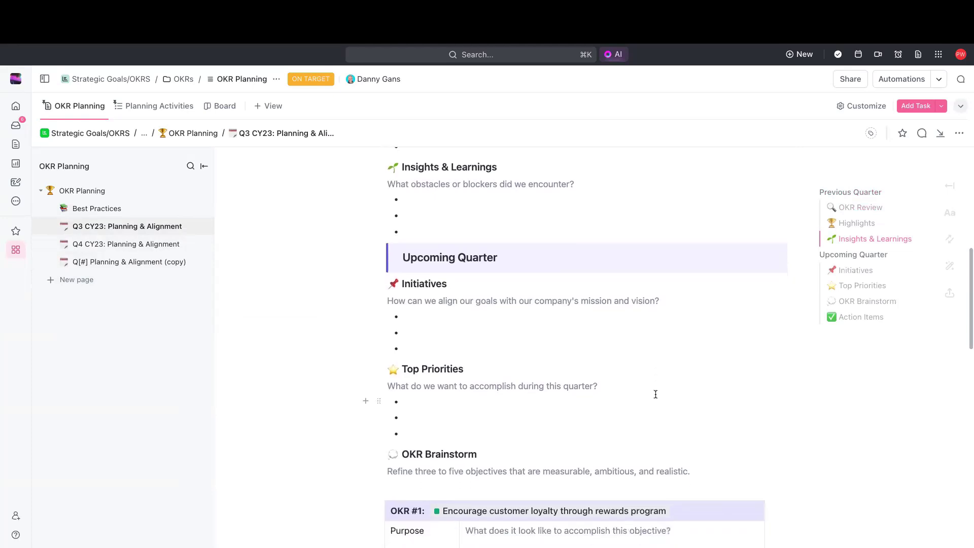
scroll(655, 394, "down", 5)
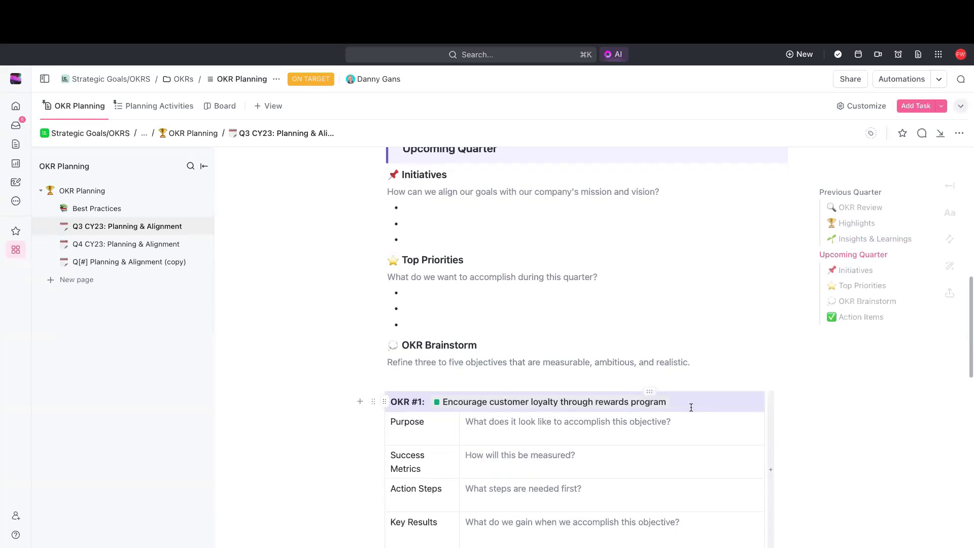
left_click(634, 428)
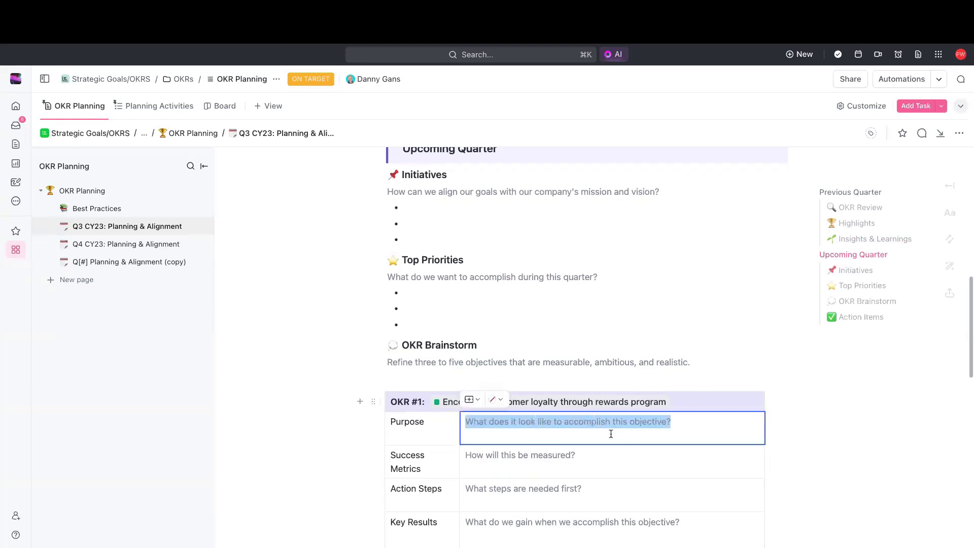
left_click(738, 441)
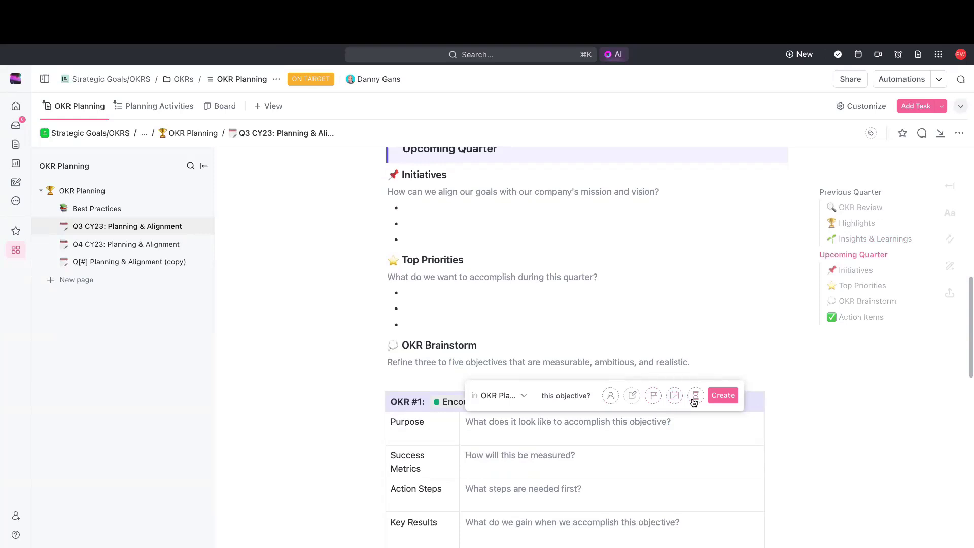
key("Escape")
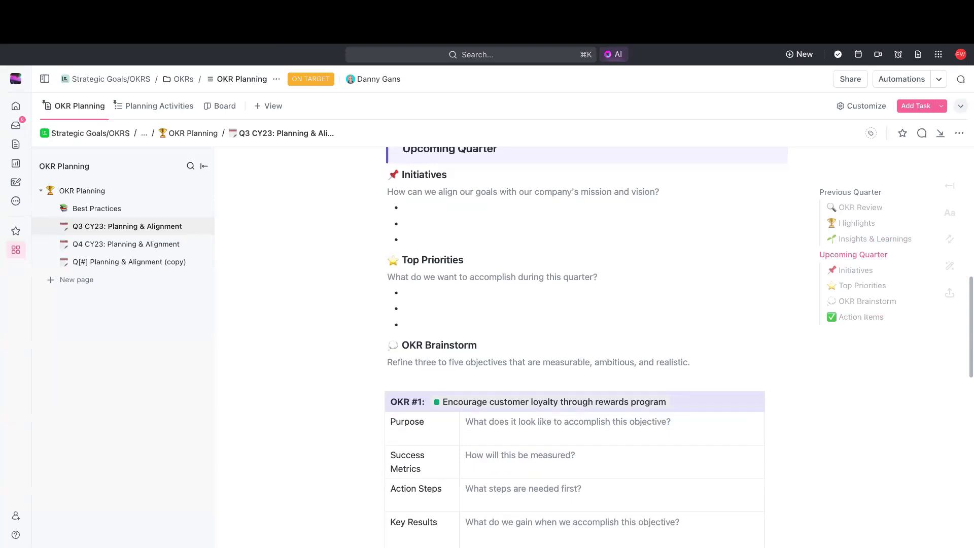
- Open the Planning Activities view and inspect the subtasks under Q3
left_click(162, 109)
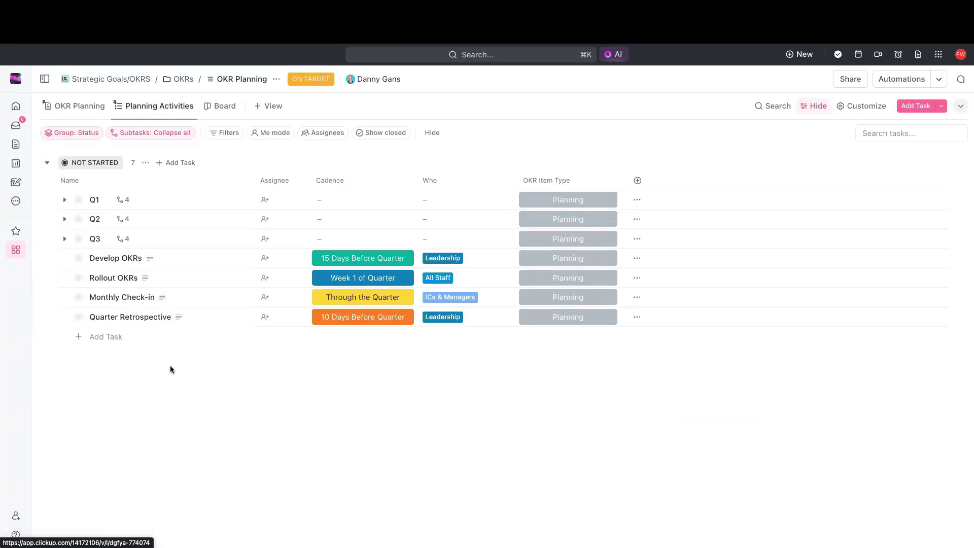
left_click_drag(249, 203, 296, 349)
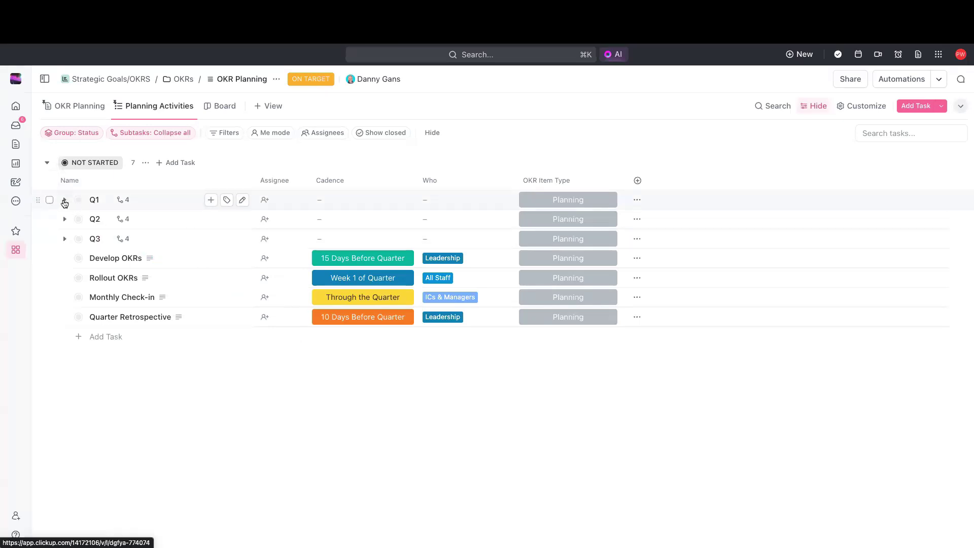
left_click(64, 238)
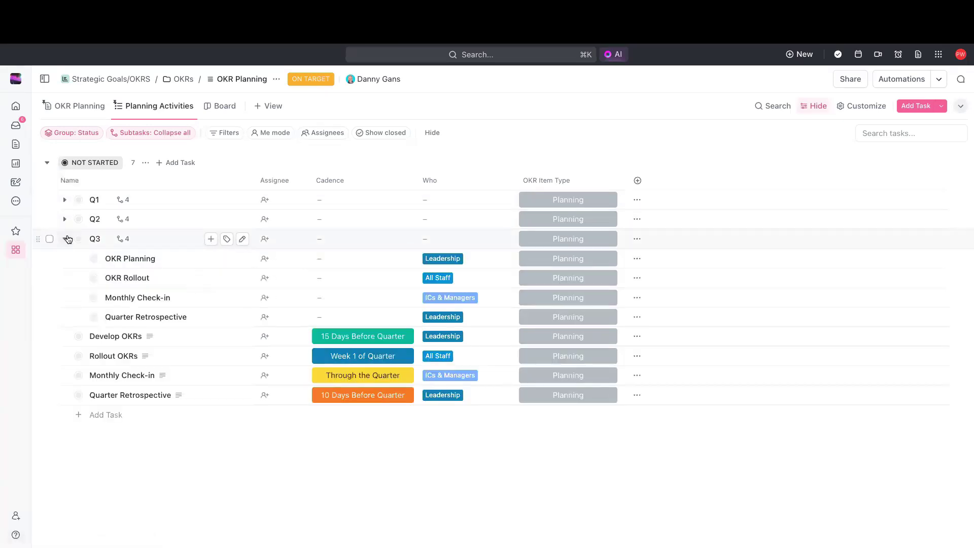
left_click(66, 239)
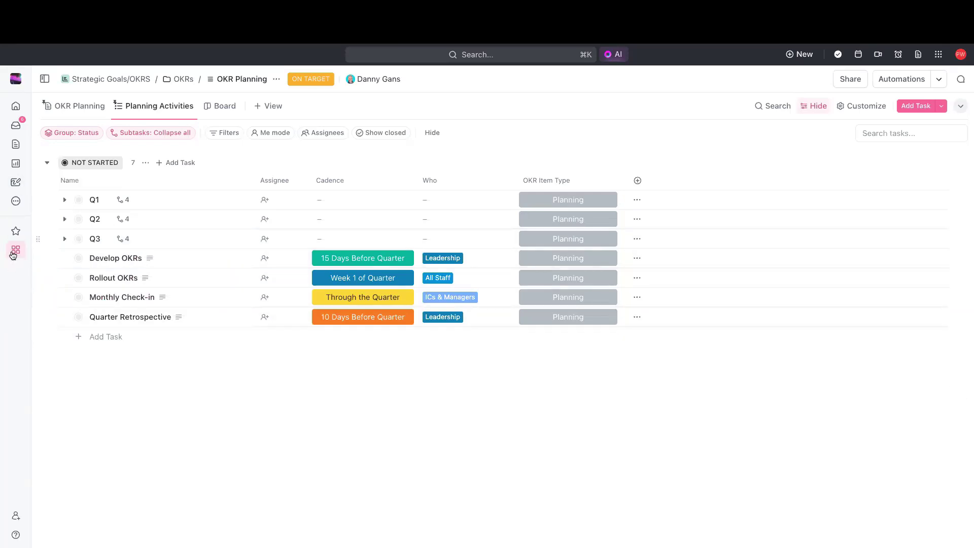
- Open the "Encourage customer loyalty through rewards program" objective in the CY 2023 list and expand its full description
mouse_move(15, 249)
left_click(88, 166)
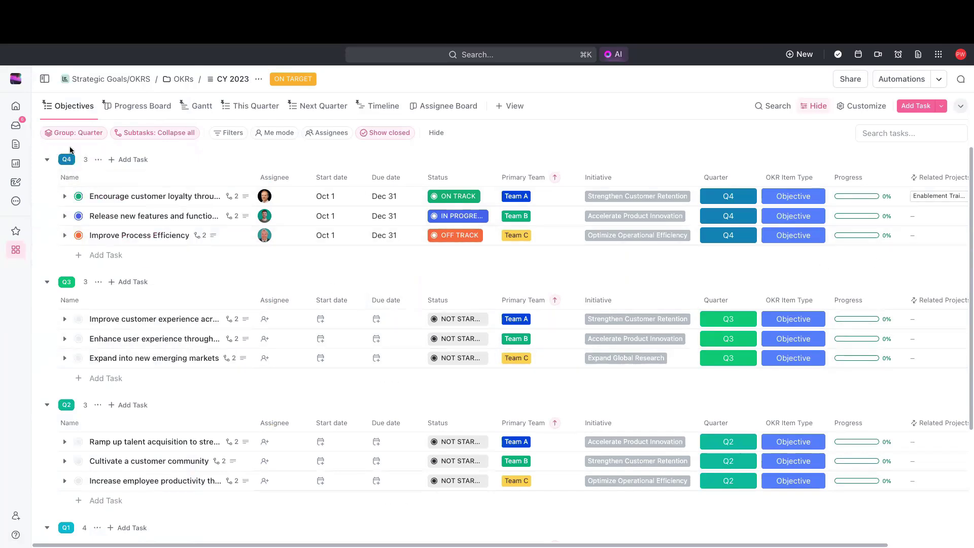
left_click(151, 197)
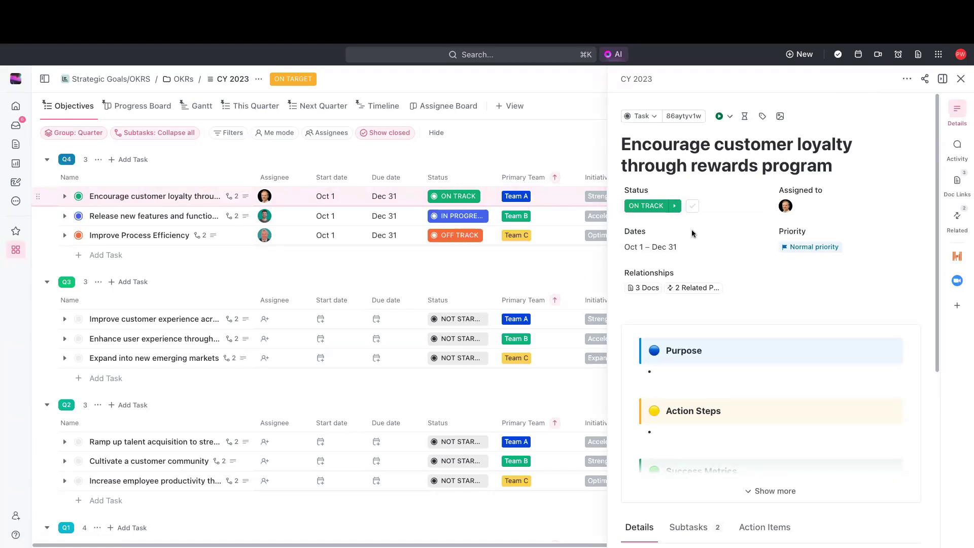
scroll(739, 386, "down", 3)
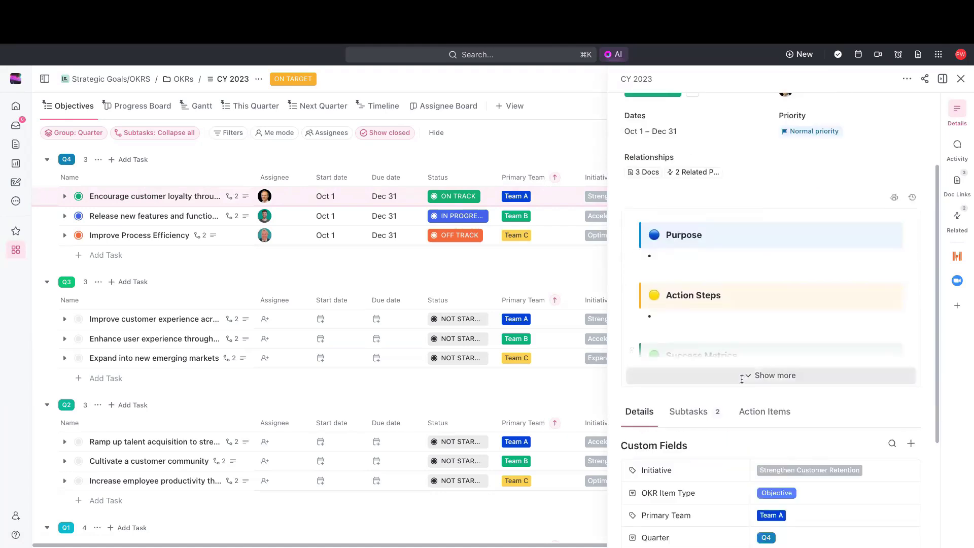
left_click(742, 379)
- Review the objective's Purpose, Action Steps, Success Metrics and Weekly Update sections, and close the task
left_click(684, 256)
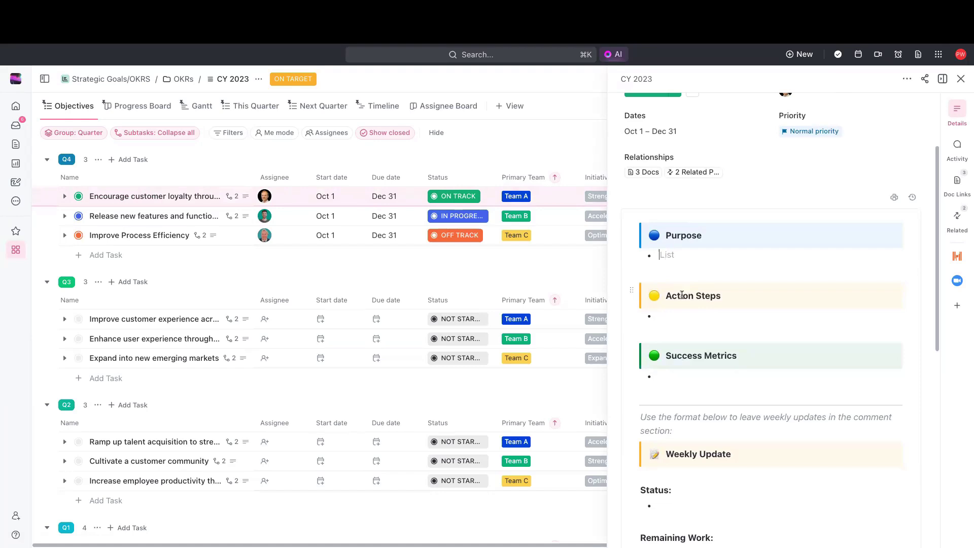
scroll(705, 304, "down", 3)
scroll(705, 309, "up", 2)
left_click(685, 335)
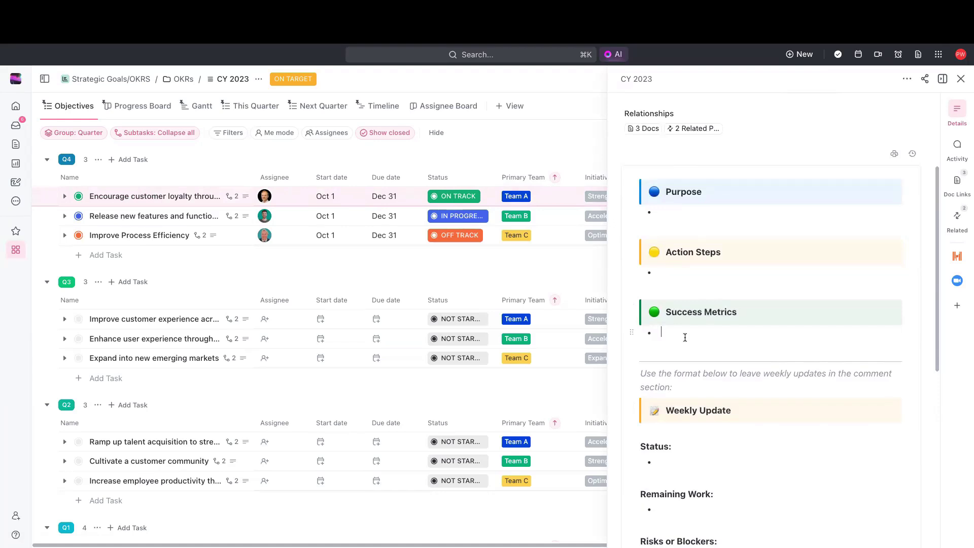
left_click(690, 215)
scroll(722, 228, "down", 2)
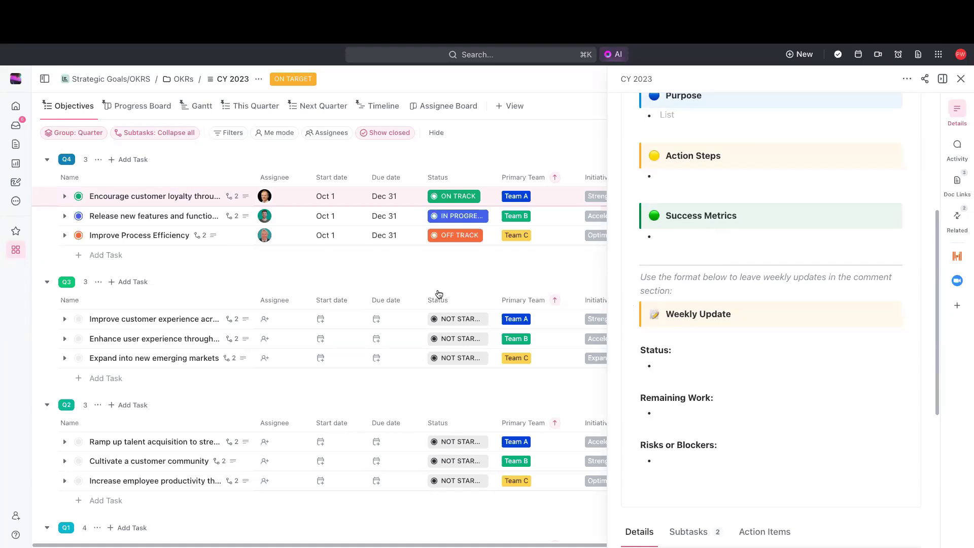
left_click(565, 140)
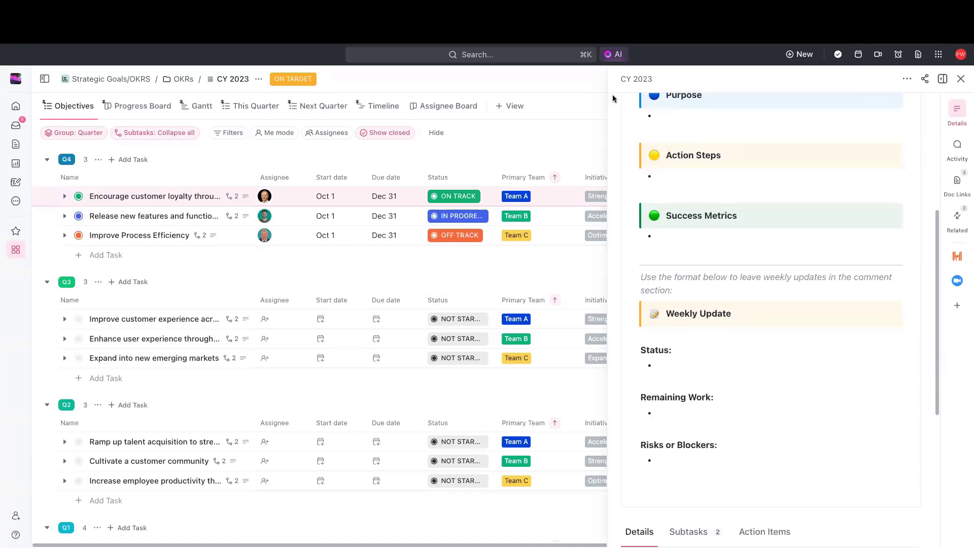
left_click(961, 79)
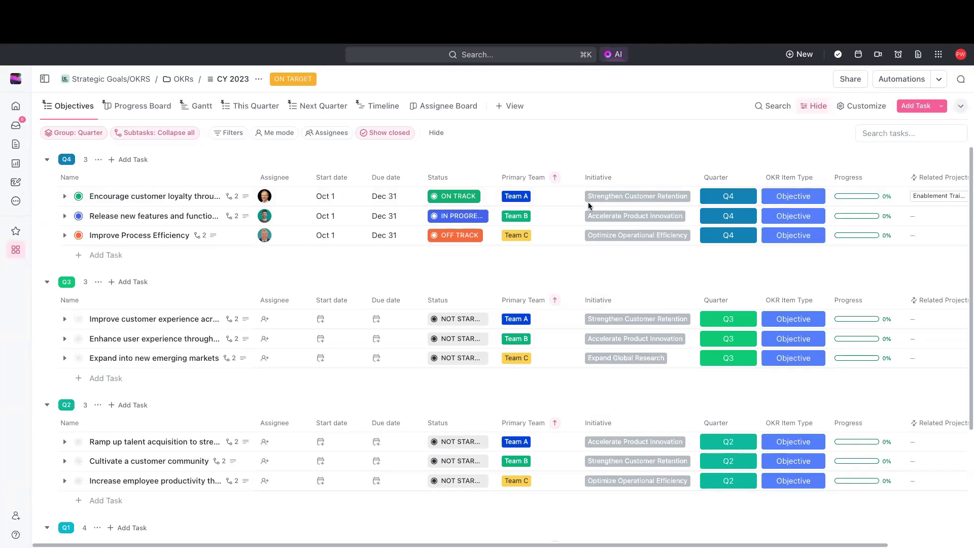
- Check the Initiative options for the Q4 customer loyalty objective, and group the CY 2023 objectives by the Initiative custom field
left_click(601, 199)
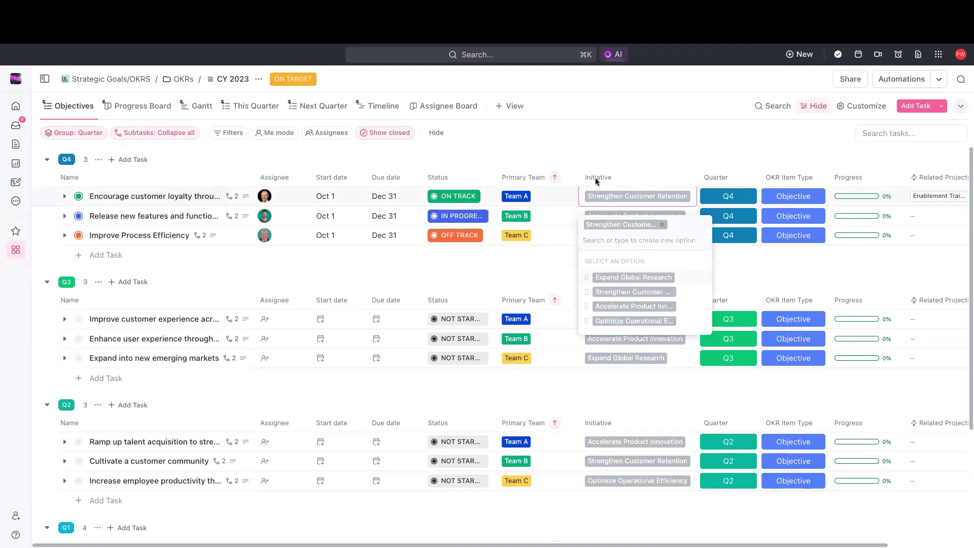
left_click(586, 153)
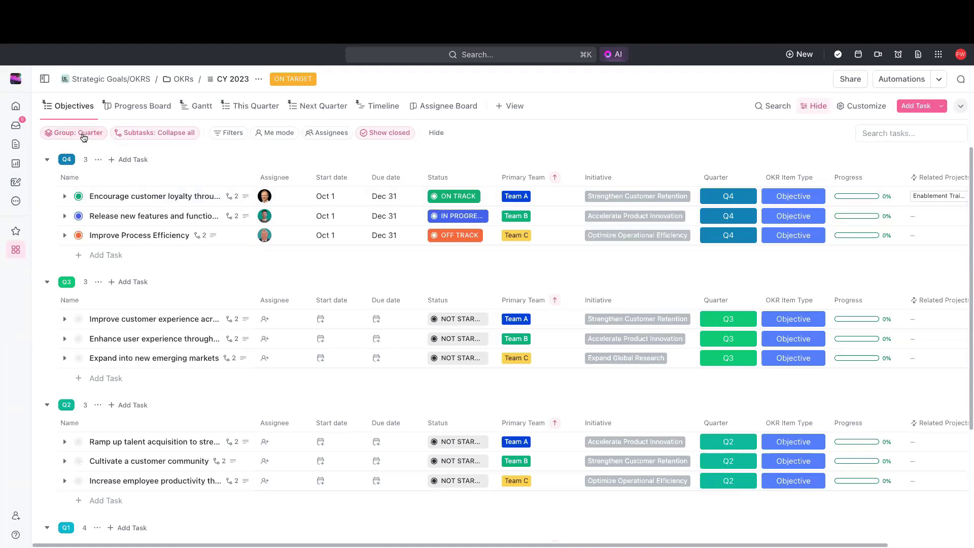
left_click(83, 133)
mouse_move(83, 285)
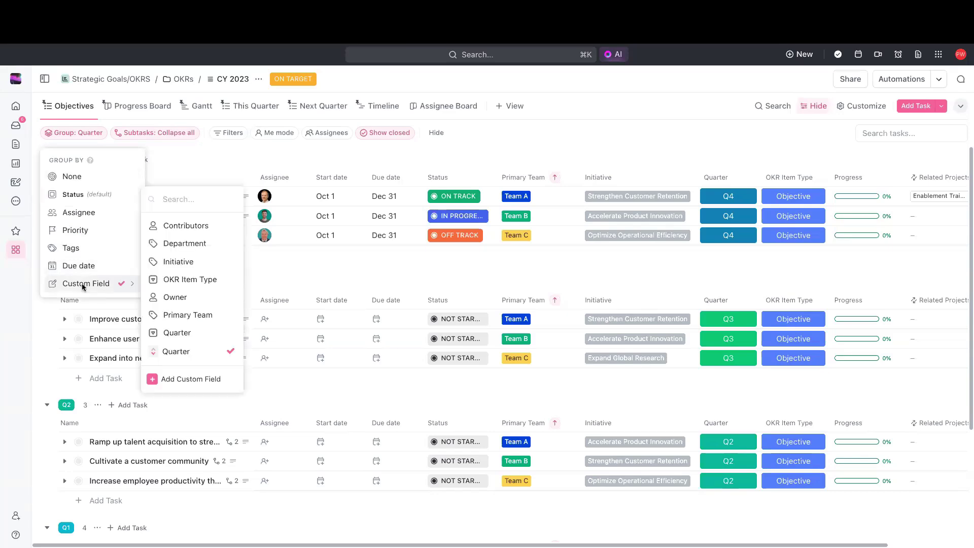
left_click(176, 263)
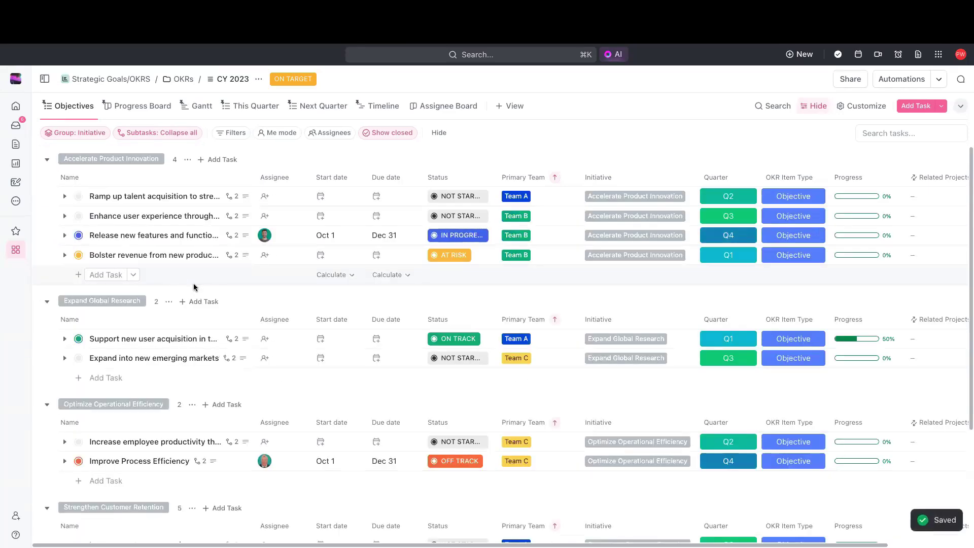
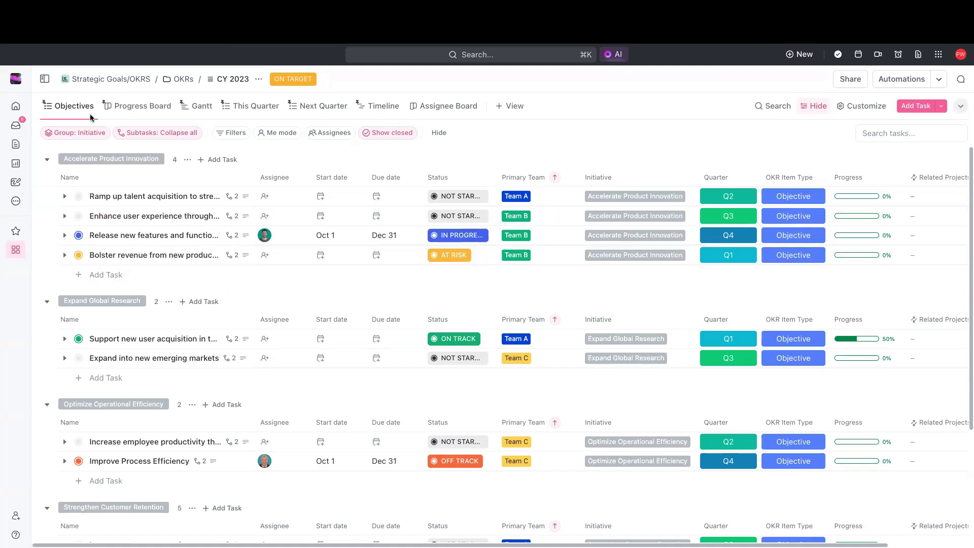
- Regroup the CY 2023 objectives by the Quarter custom field
left_click(75, 134)
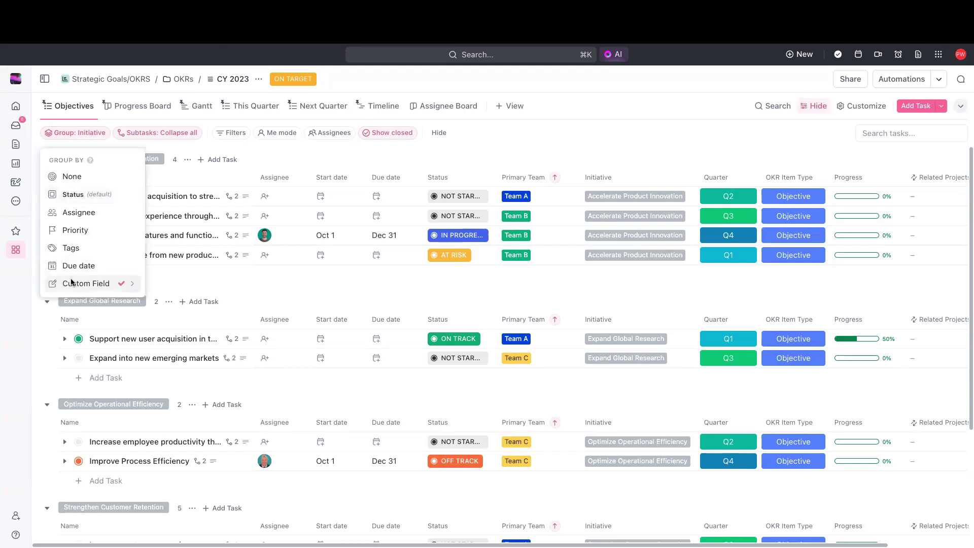
mouse_move(88, 283)
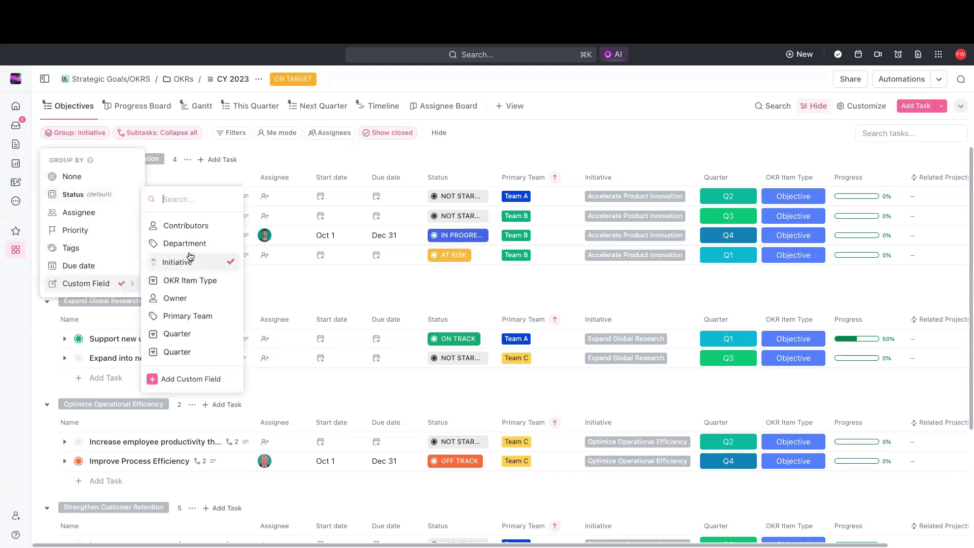
left_click(176, 333)
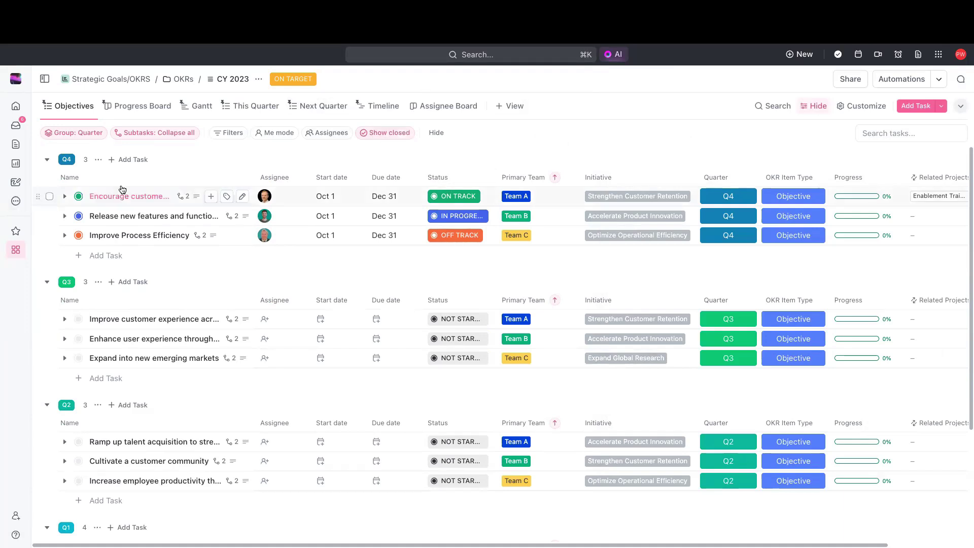
- Open the related items of the "Encourage customer loyalty through rewards program" objective and check which columns Related Projects can show
left_click(117, 202)
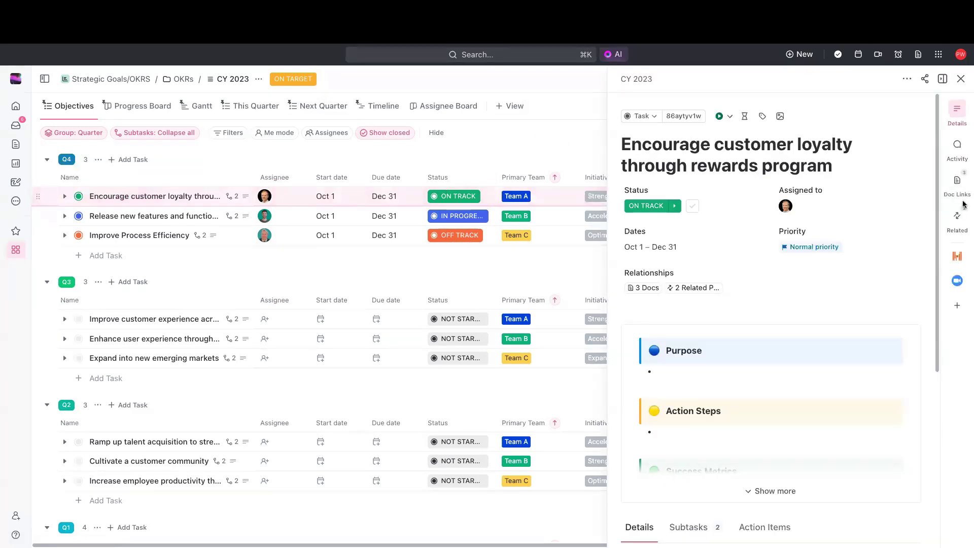
left_click(956, 222)
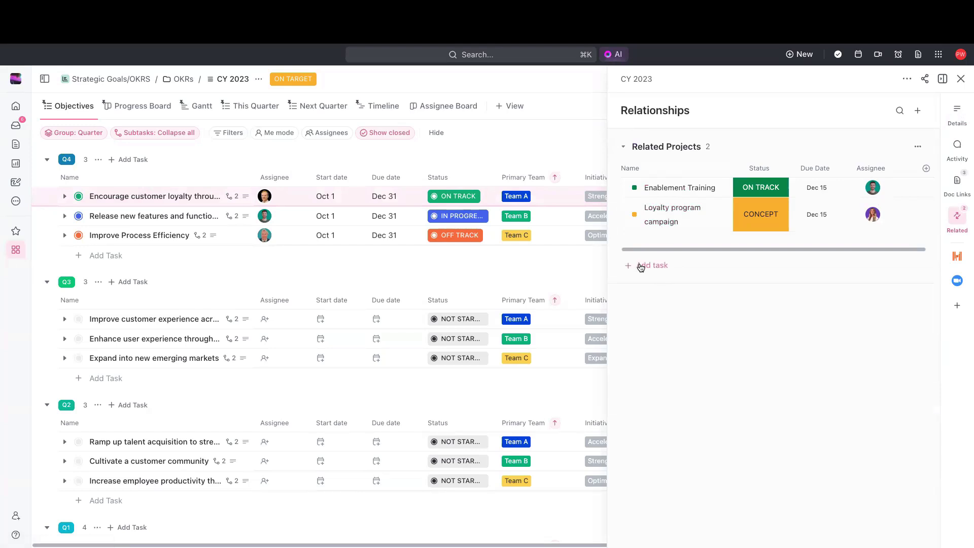
left_click(926, 169)
scroll(868, 268, "down", 10)
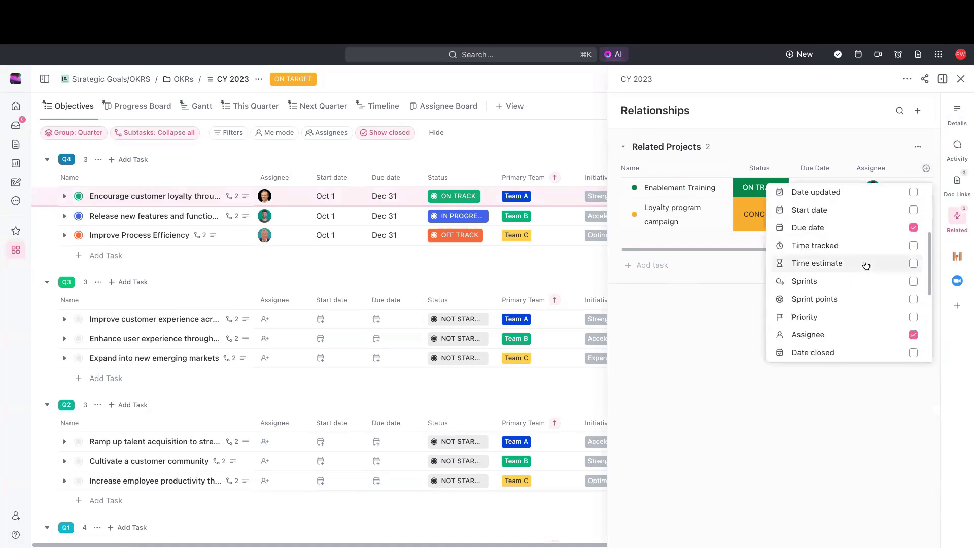
left_click(693, 322)
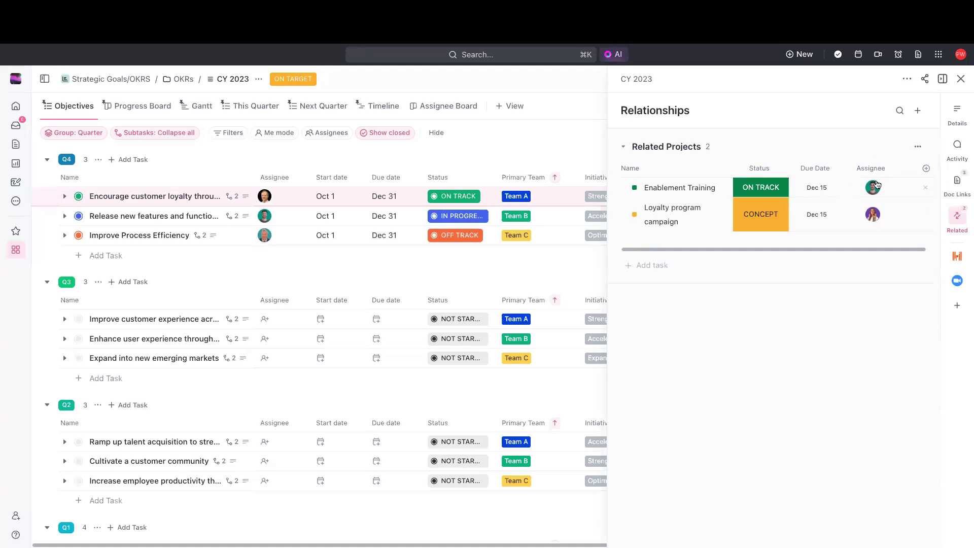
- Browse the Related Projects column options once more without changing them, and close the customer loyalty objective
left_click(926, 168)
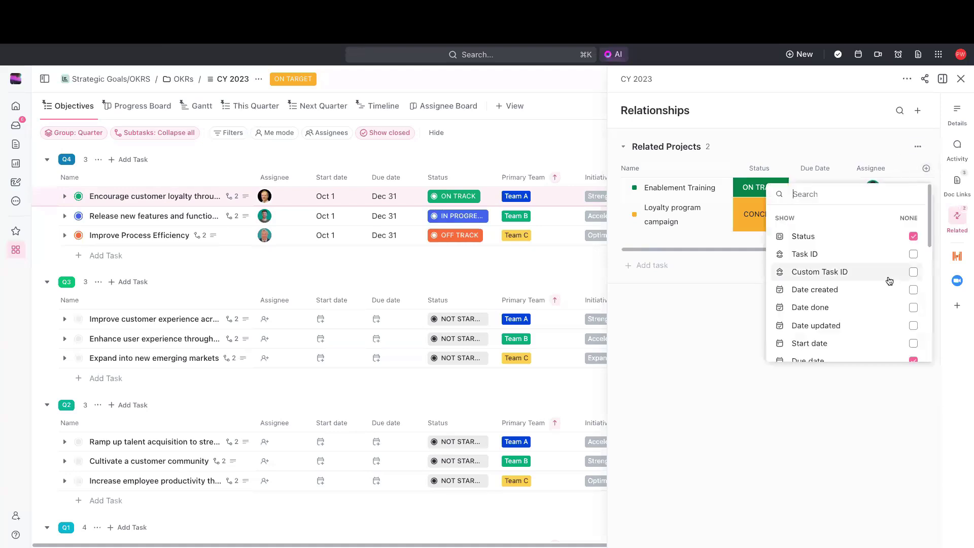
scroll(888, 281, "down", 2)
scroll(888, 281, "down", 1)
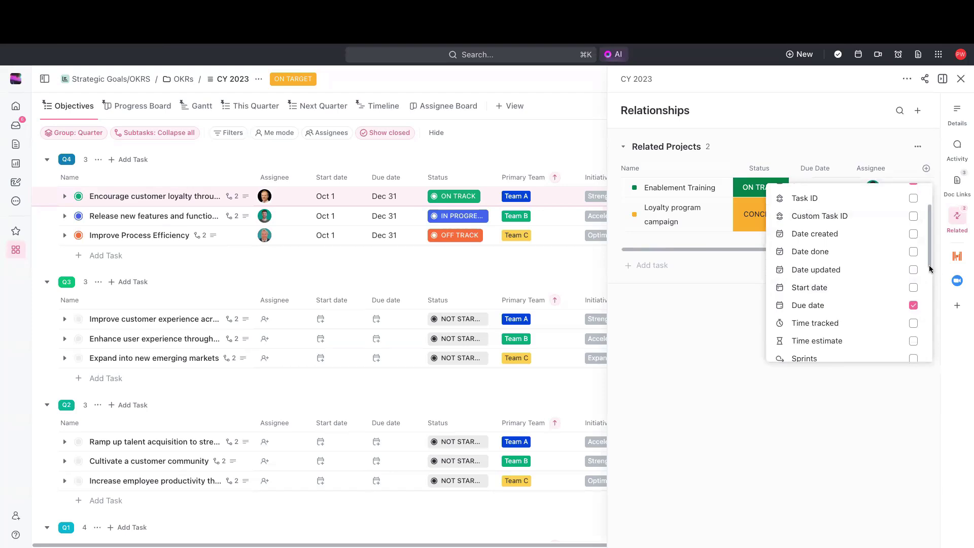
left_click_drag(929, 269, 930, 311)
left_click(683, 350)
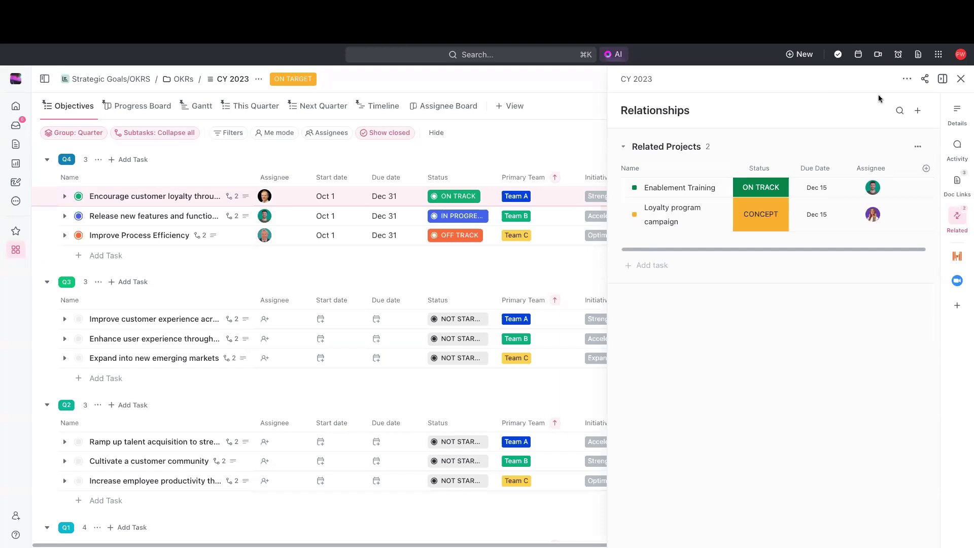
left_click(961, 80)
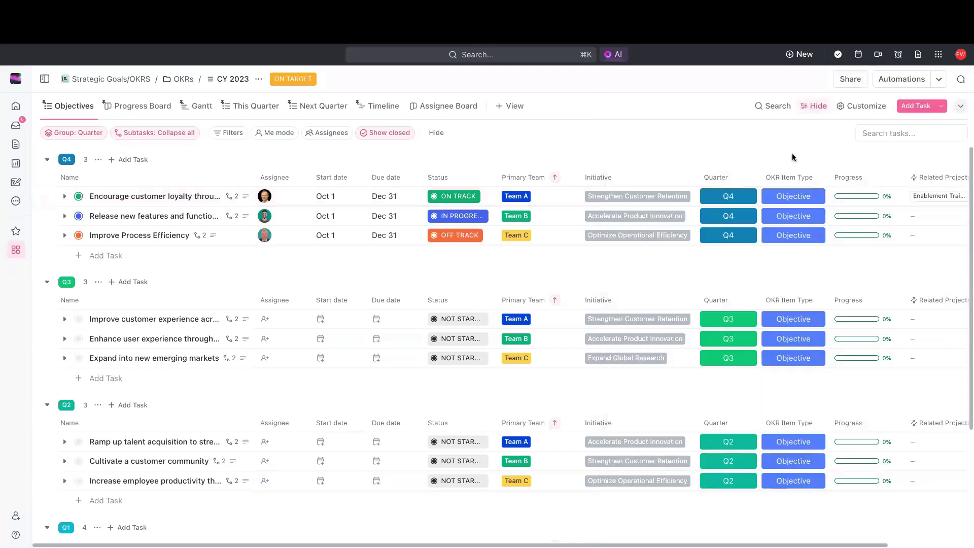
- Inspect the customer loyalty objective's Related Projects from the list, including the option to add rollup fields, and dismiss it
scroll(687, 538, "right", 3)
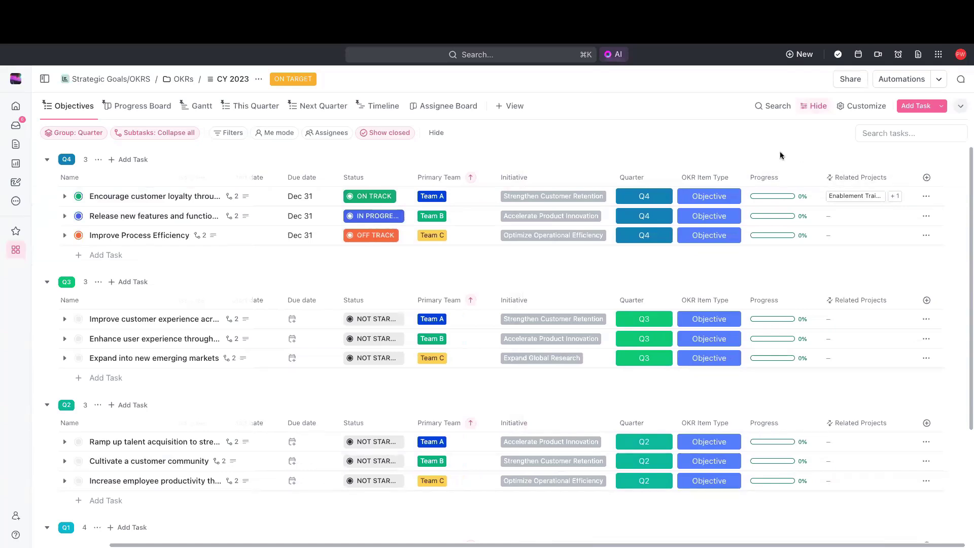
left_click(843, 197)
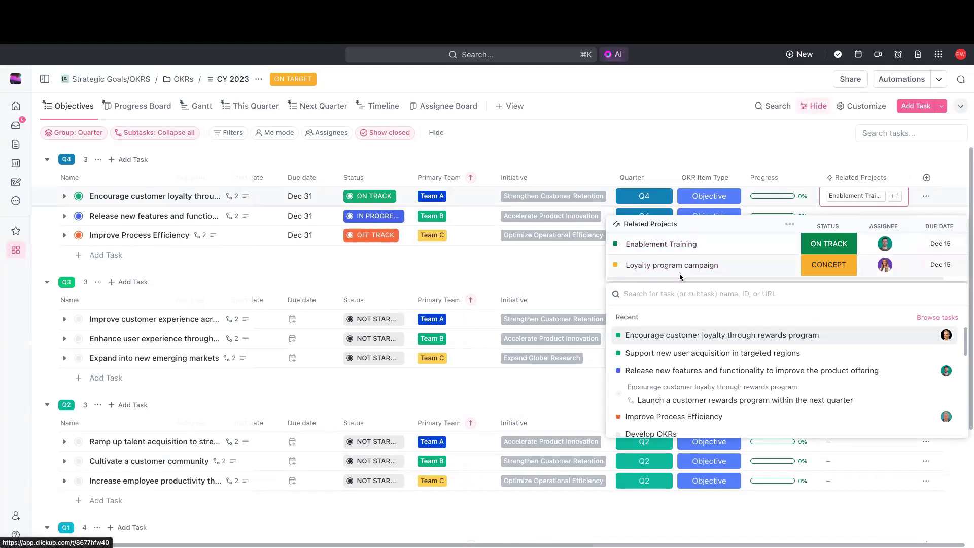
left_click_drag(680, 277, 714, 283)
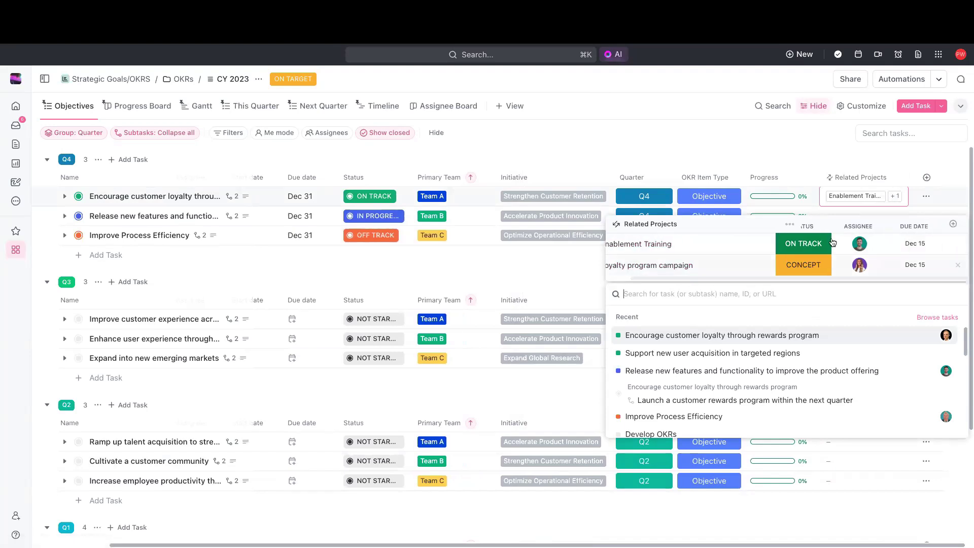
left_click(951, 225)
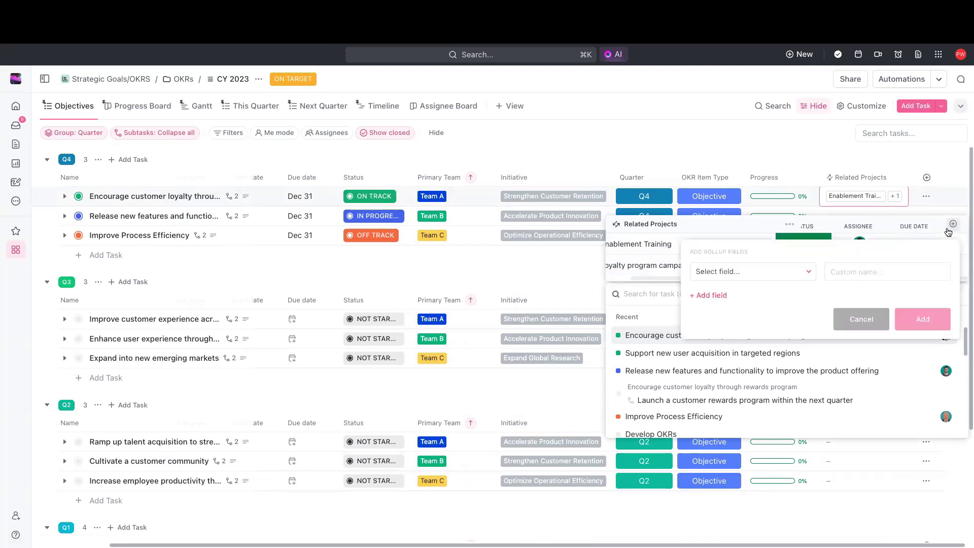
left_click(734, 133)
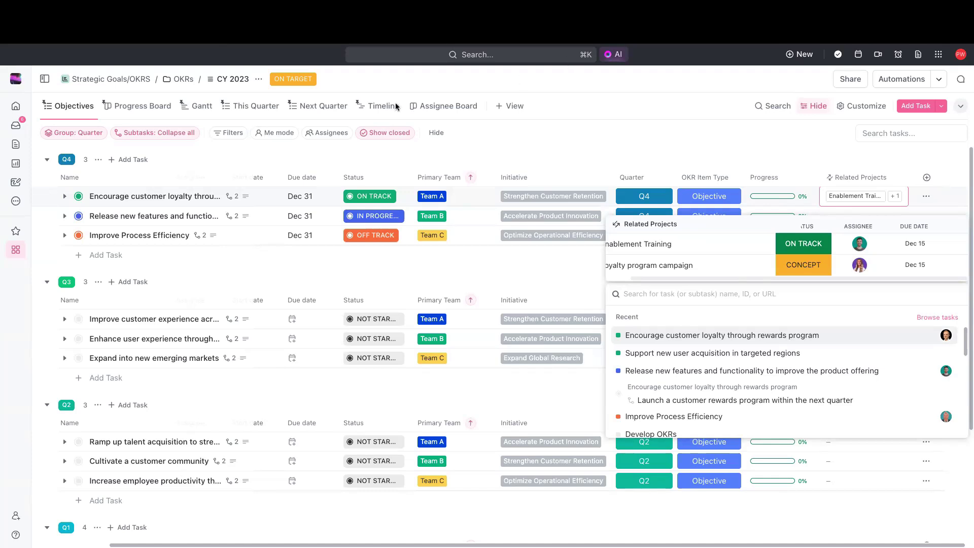
- Open the Progress Board view and turn on swimlanes by Assignee within the Status grouping
left_click(131, 106)
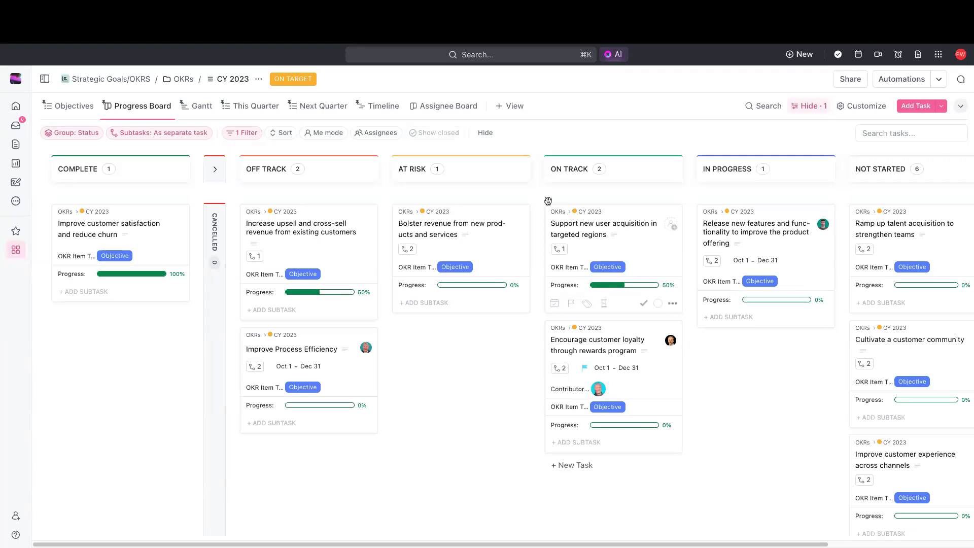
left_click(57, 133)
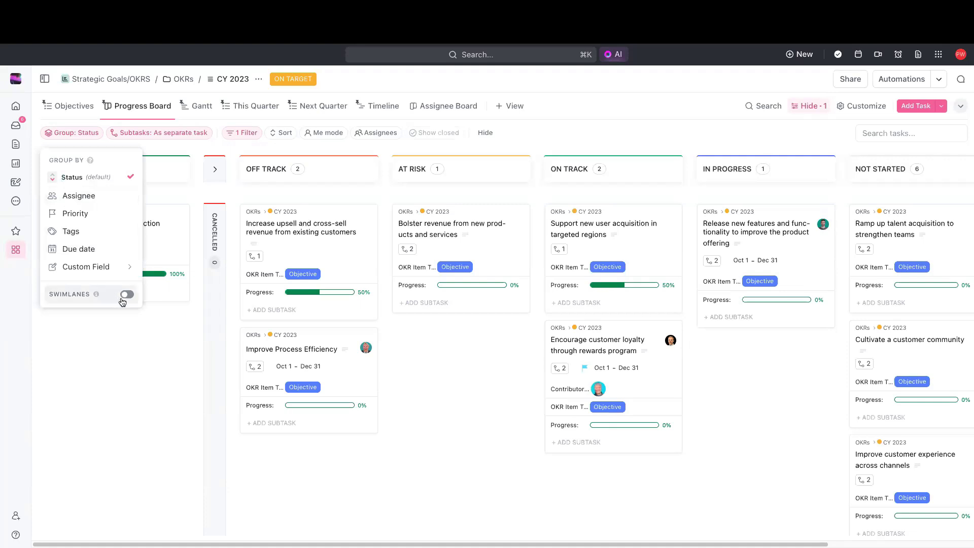
left_click(126, 295)
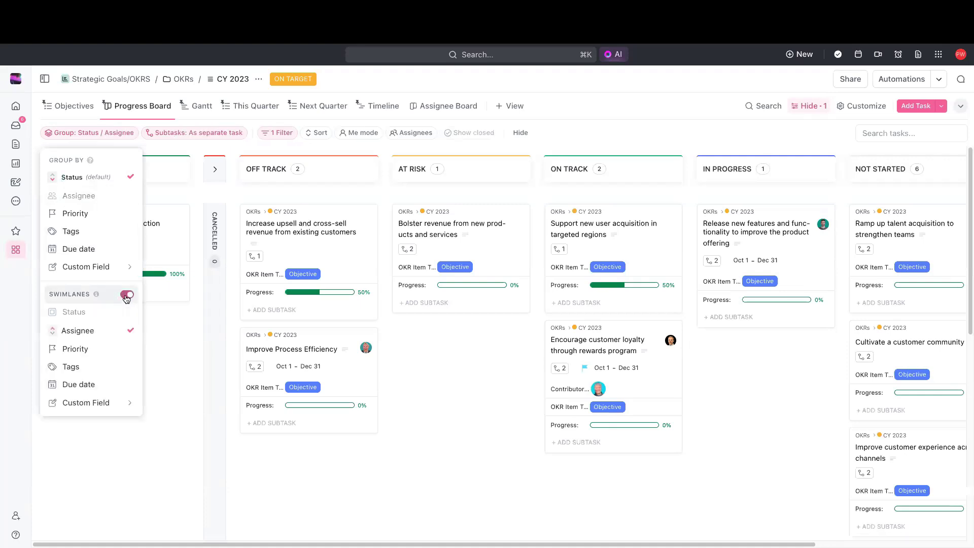
left_click(108, 333)
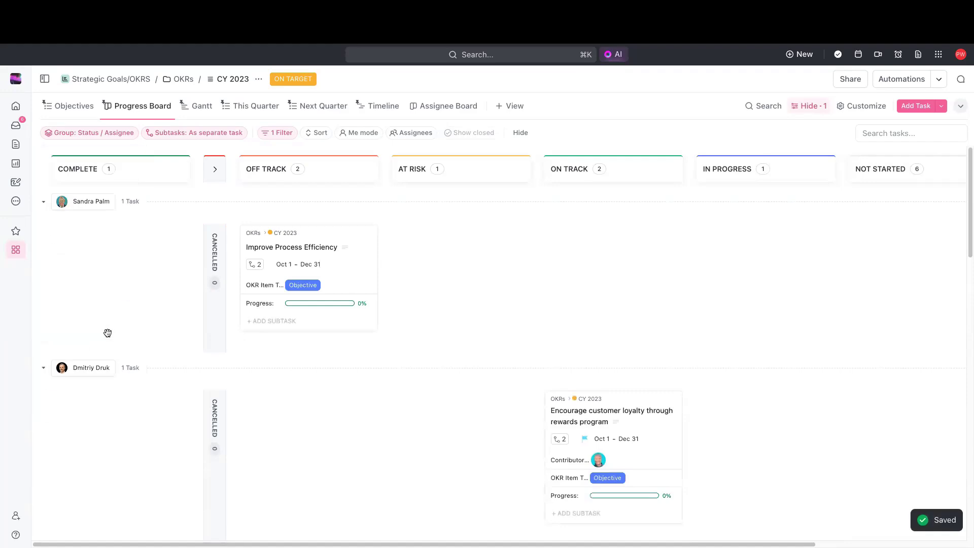
- Turn off the swimlanes so the Progress Board is grouped by Status only
left_click(97, 133)
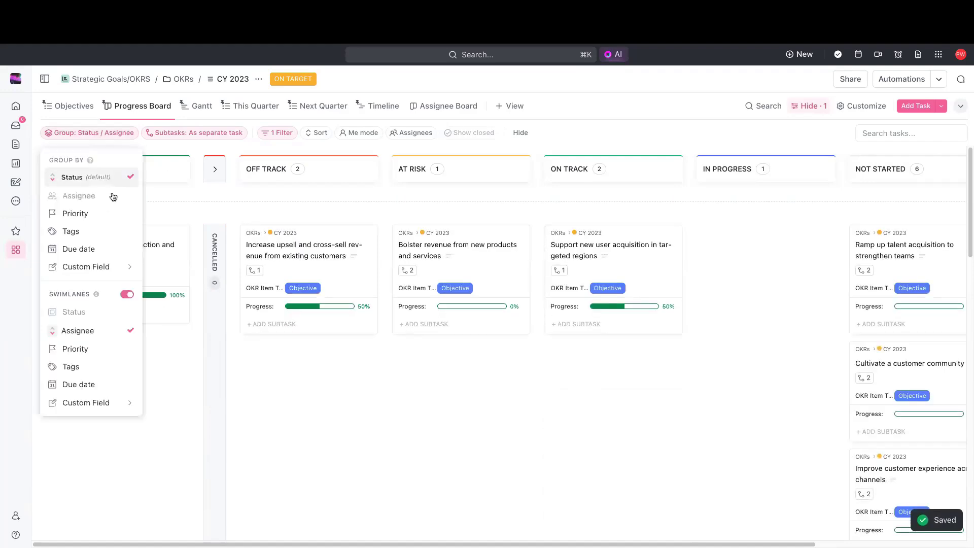
left_click(127, 295)
left_click(461, 436)
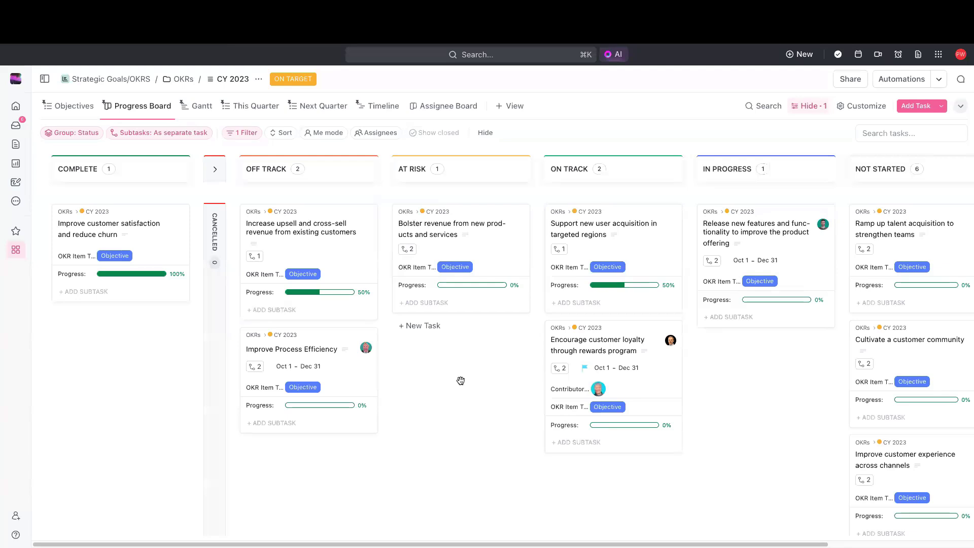
- Move the "Encourage customer loyalty through rewards program" card from On Track to At Risk, and group the board by Assignee
left_click_drag(619, 378, 440, 377)
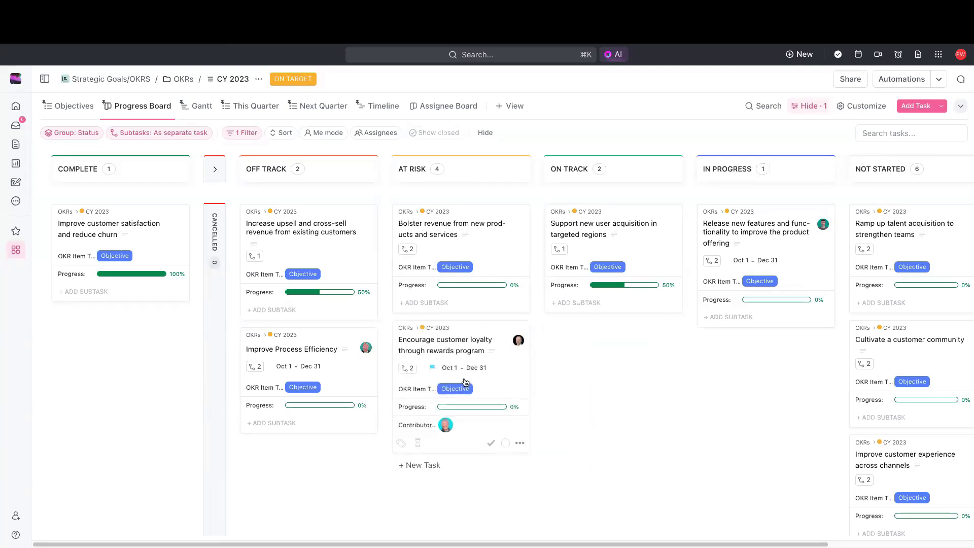
left_click(73, 133)
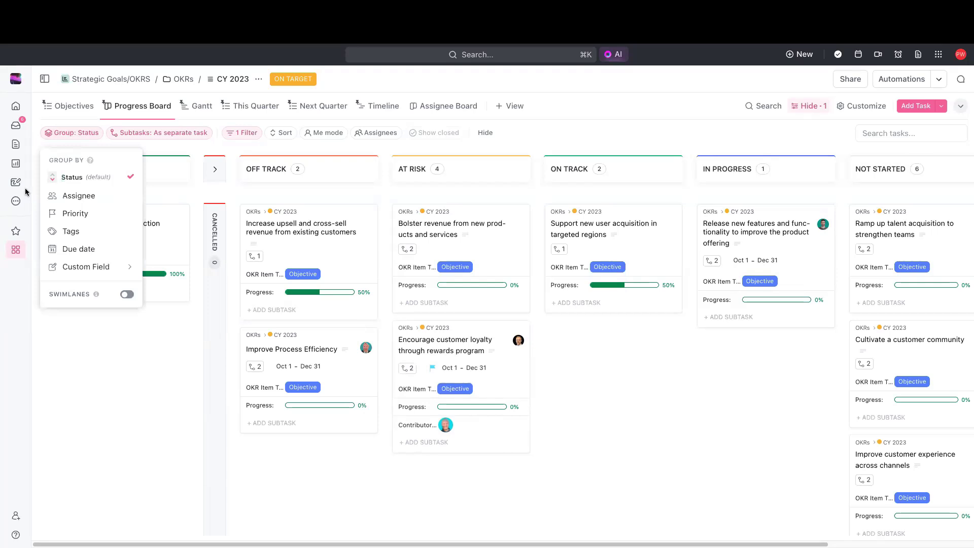
left_click(74, 197)
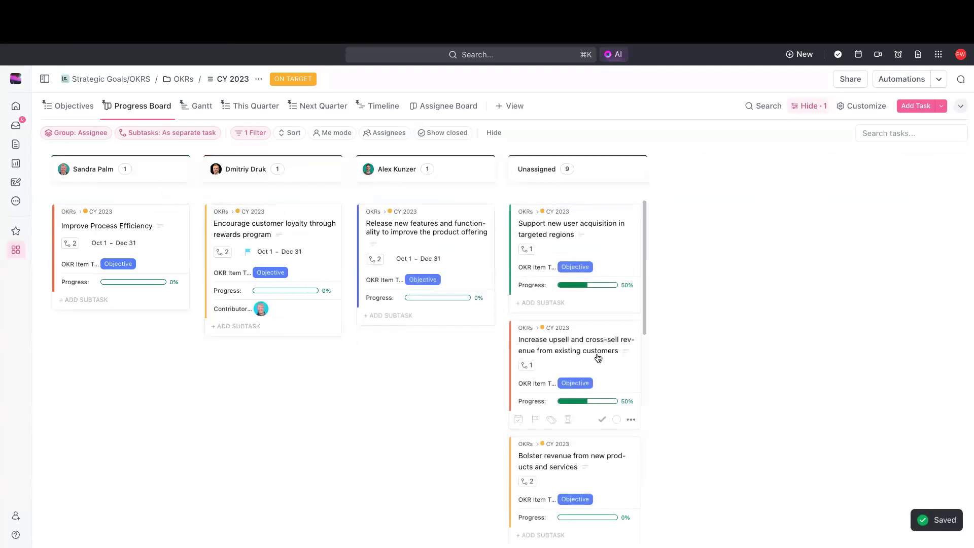
- Assign the unassigned upsell, new-product revenue and user-acquisition objectives to the assignees of the new-features, customer-loyalty and process-efficiency objectives, respectively
left_click_drag(594, 362, 426, 378)
left_click_drag(590, 364, 305, 389)
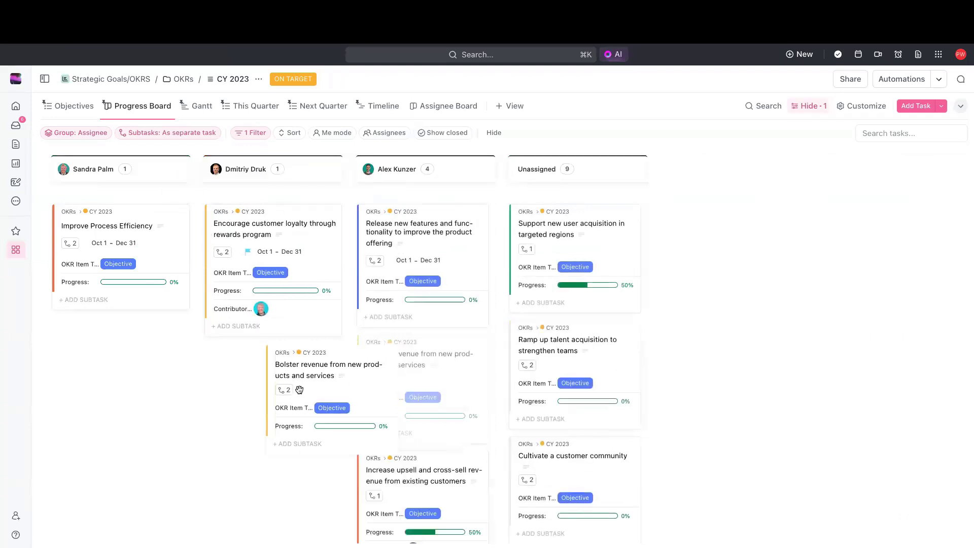
left_click_drag(558, 250, 108, 372)
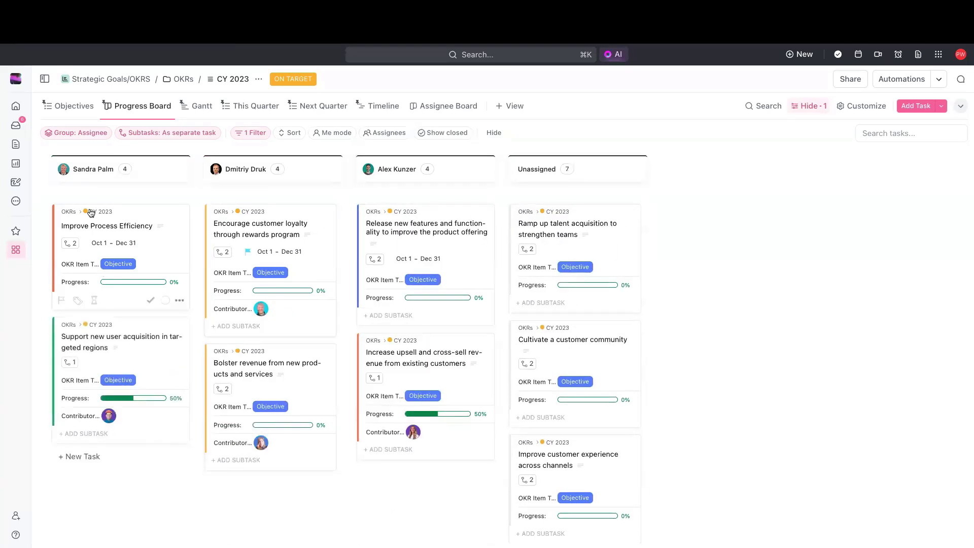
- Group the Progress Board by the Quarter custom field
left_click(78, 133)
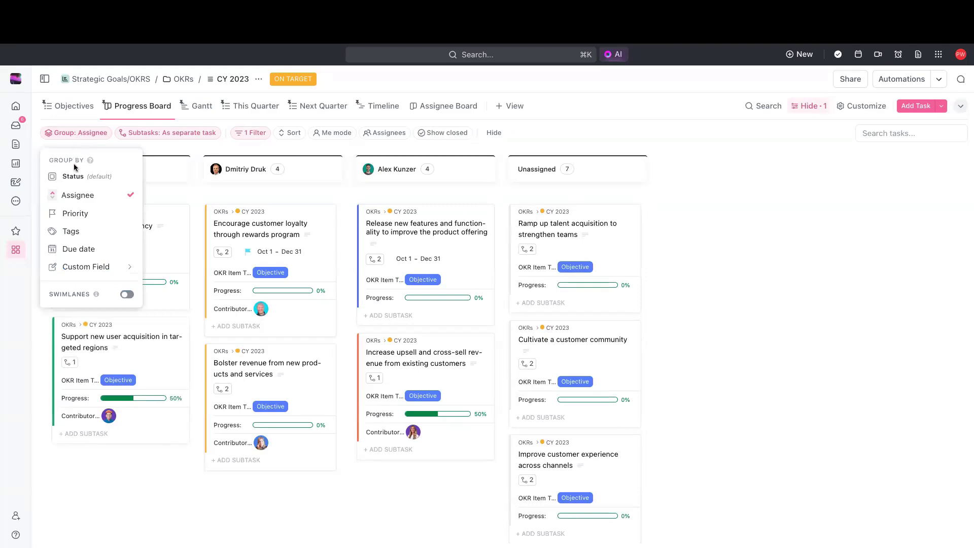
left_click(105, 268)
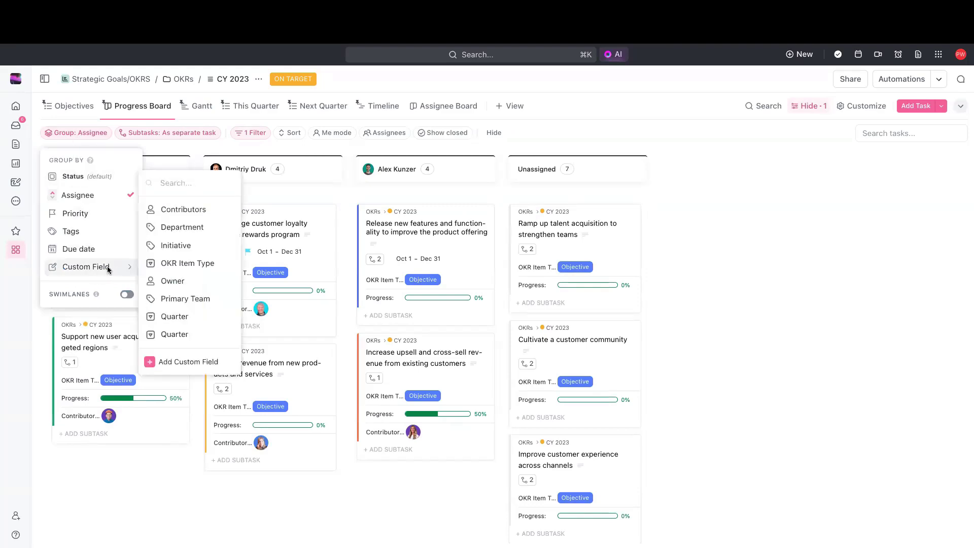
left_click(177, 333)
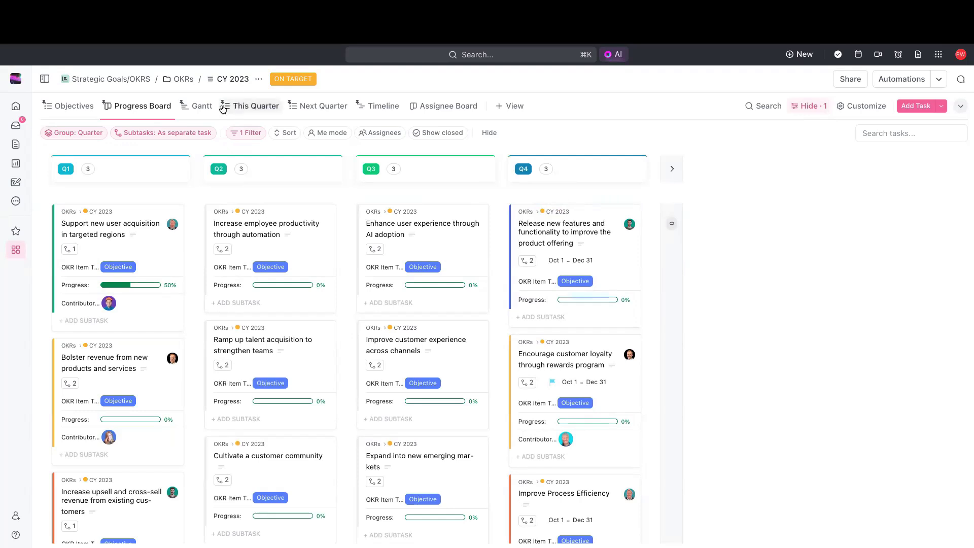
- In the Gantt view, add a dependency from the end of "Launch a customer rewards program within the next quarter" to the customer loyalty objective
left_click(202, 108)
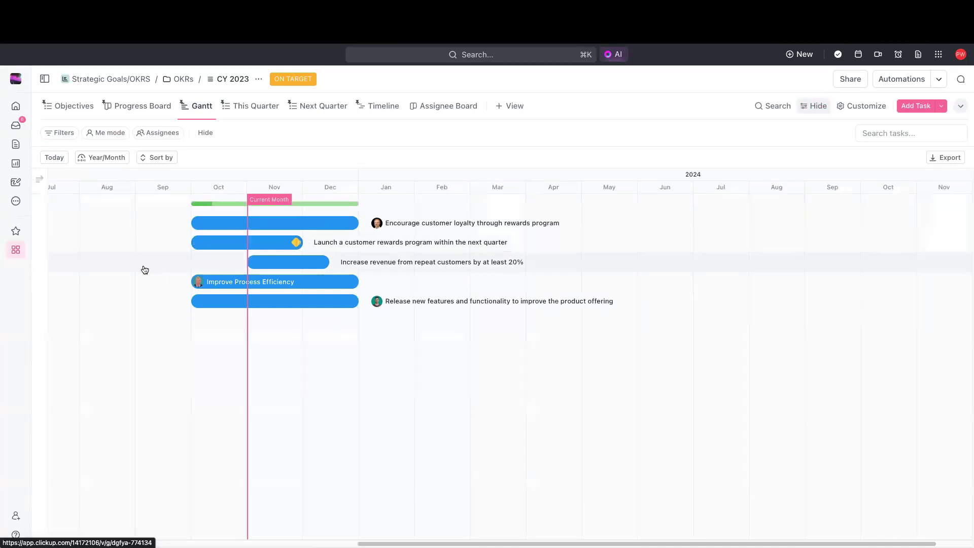
left_click_drag(130, 240, 180, 244)
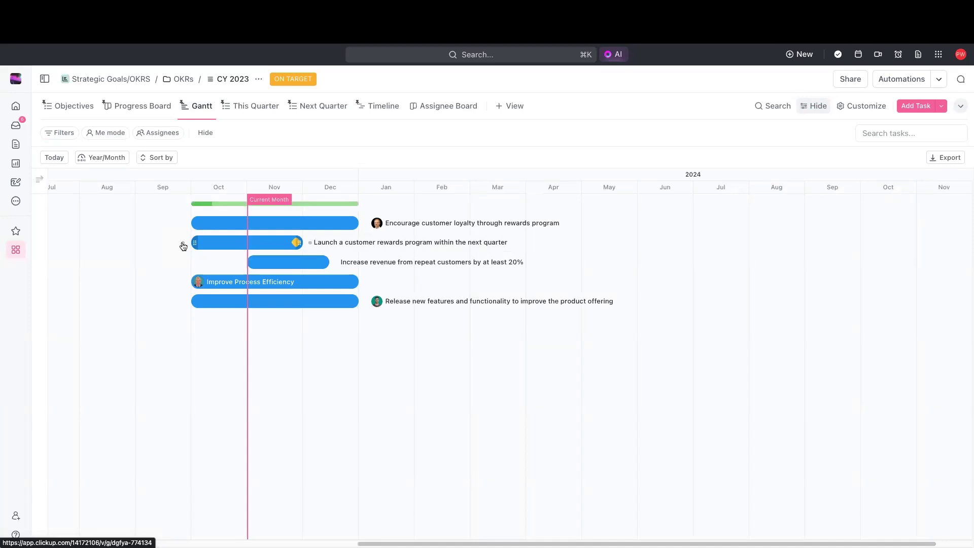
left_click_drag(183, 244, 370, 227)
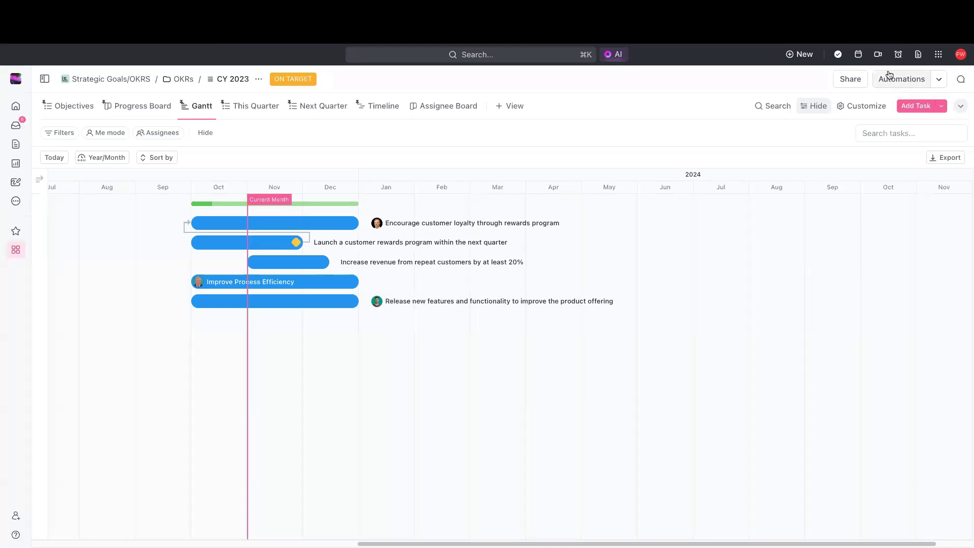
- Color the Gantt chart's tasks by Status and close the view's customization settings
left_click(866, 105)
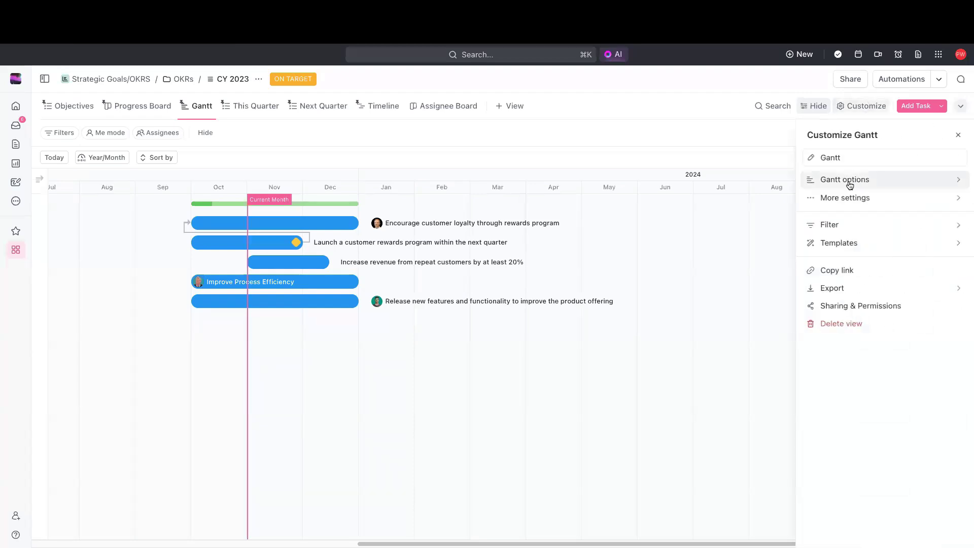
left_click(869, 183)
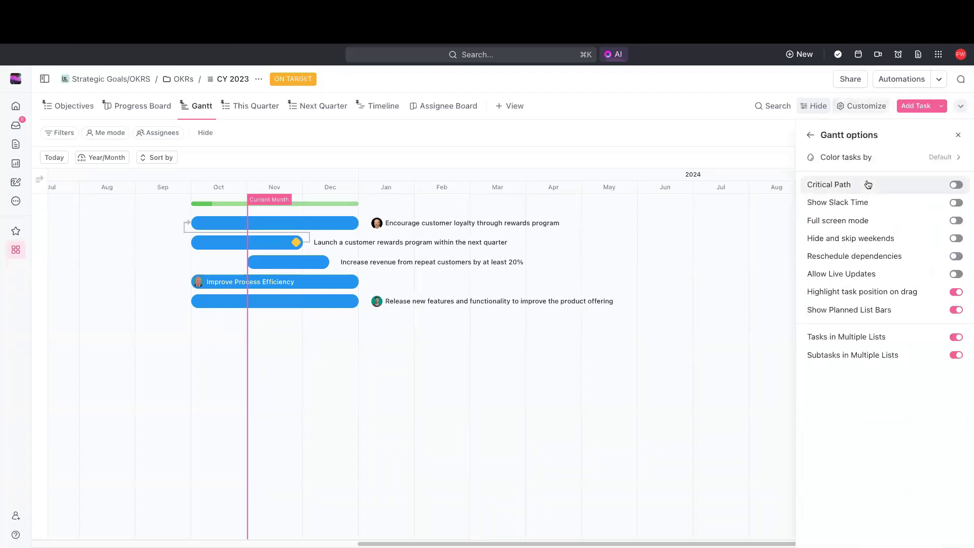
left_click(897, 163)
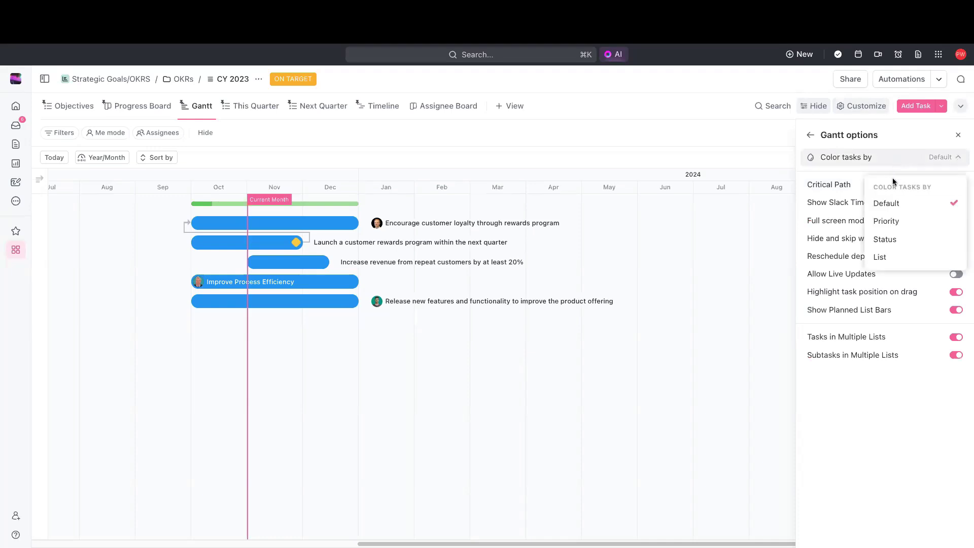
left_click(900, 245)
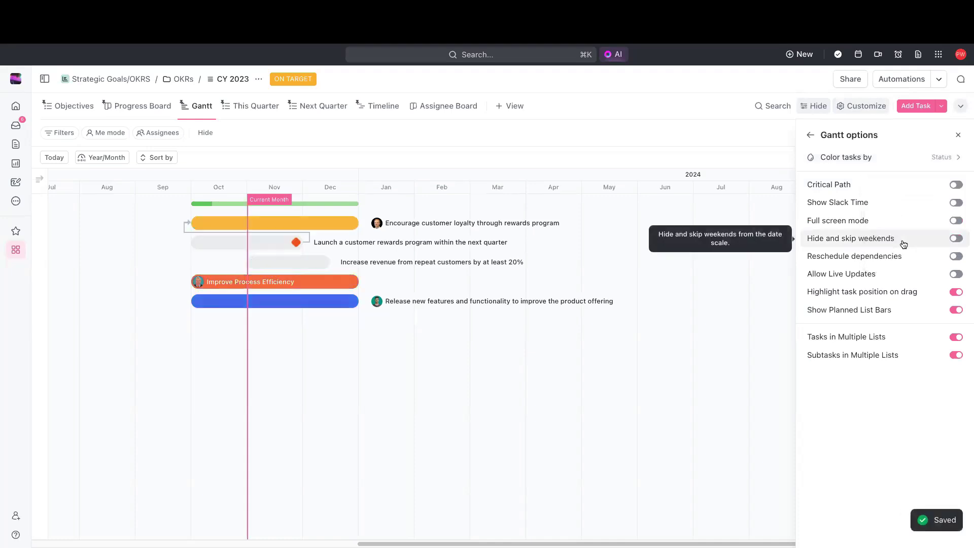
left_click(810, 134)
left_click(957, 135)
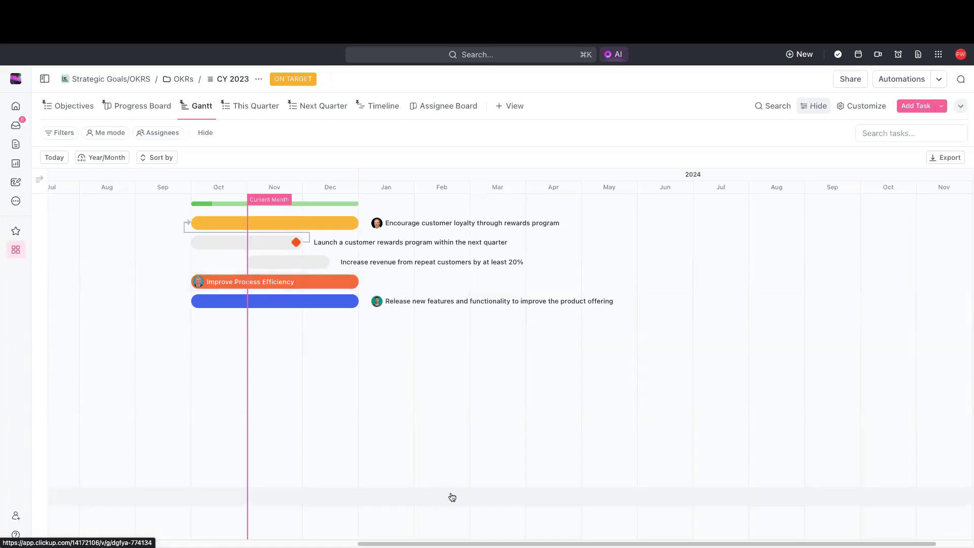
- Open the Weekly Updates view of the OKRs folder to review the comments on its objectives
mouse_move(16, 249)
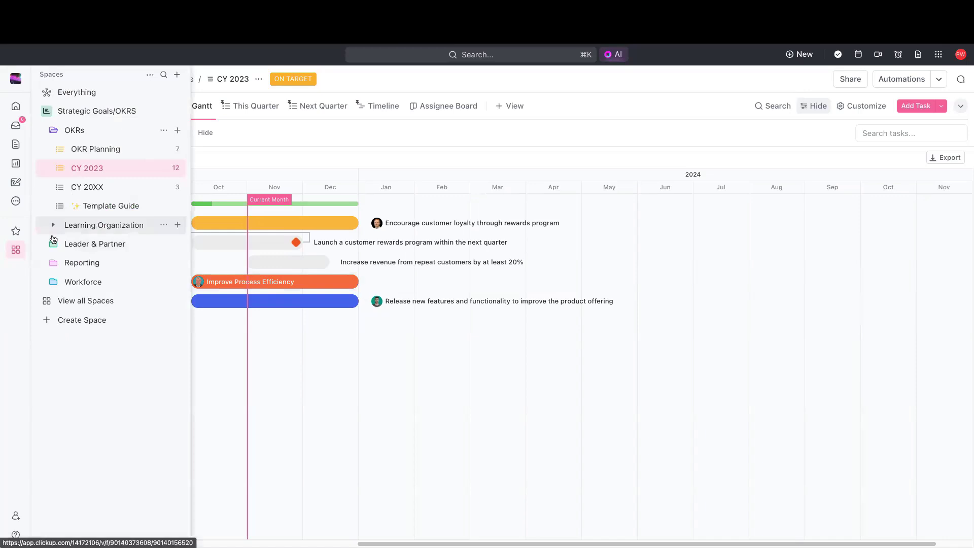
left_click(80, 134)
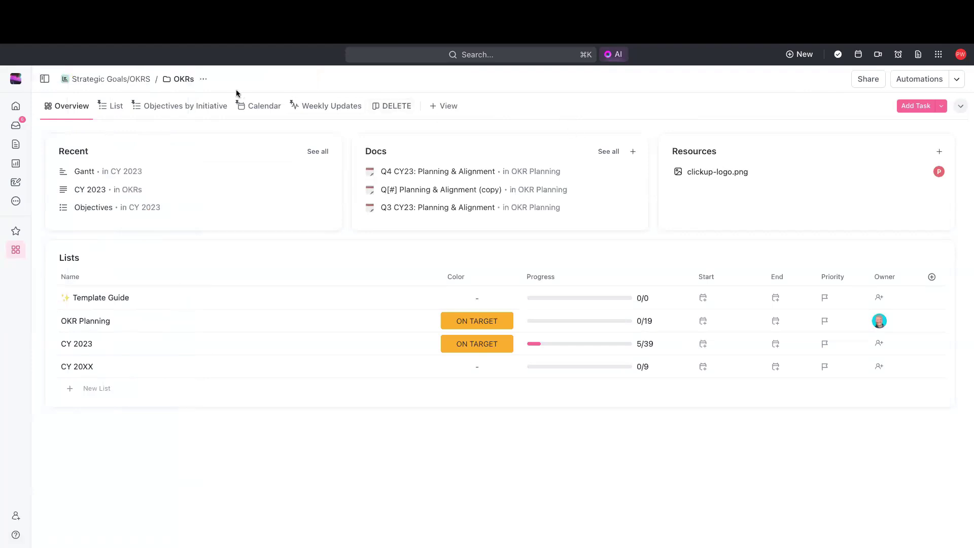
left_click(345, 113)
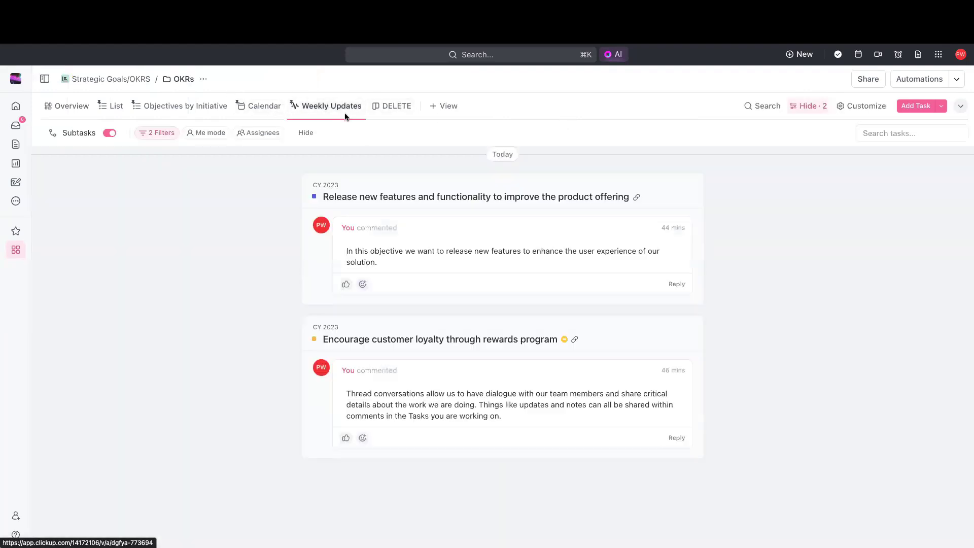